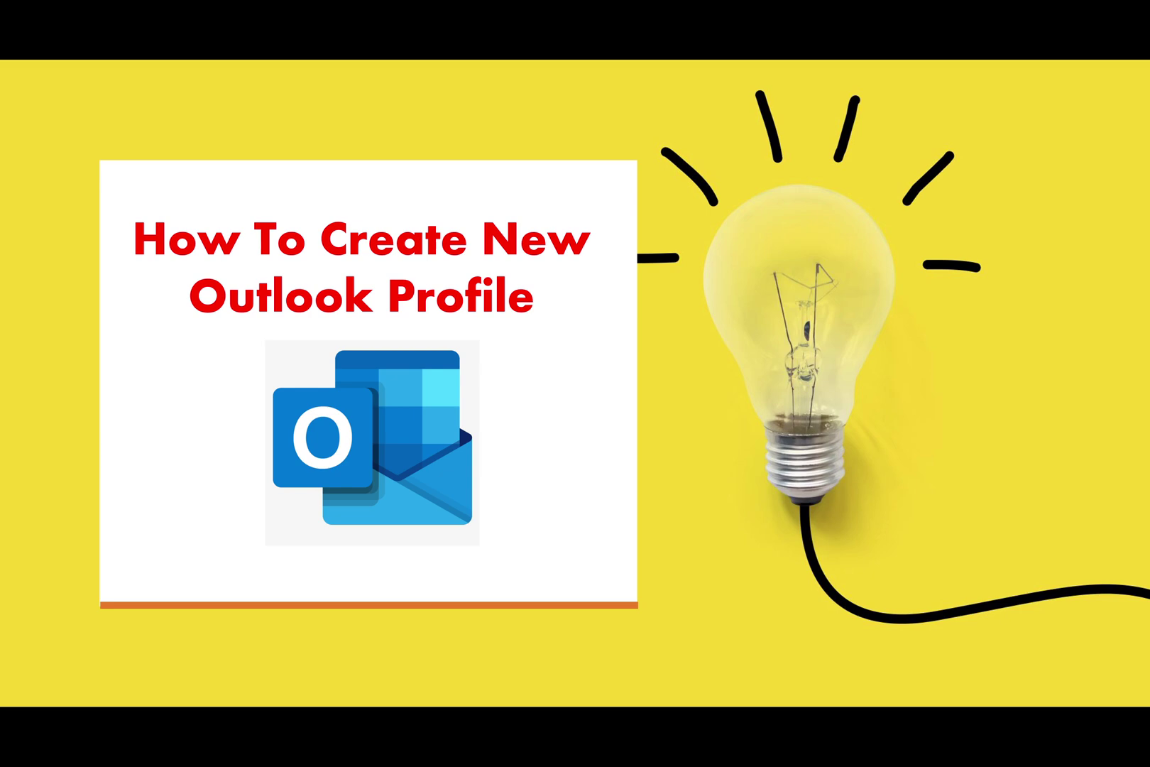
# - Advance past the 'How To Create New Outlook Profile' title card and exit to the desktop
pyautogui.click(634, 399)
pyautogui.click(634, 399)
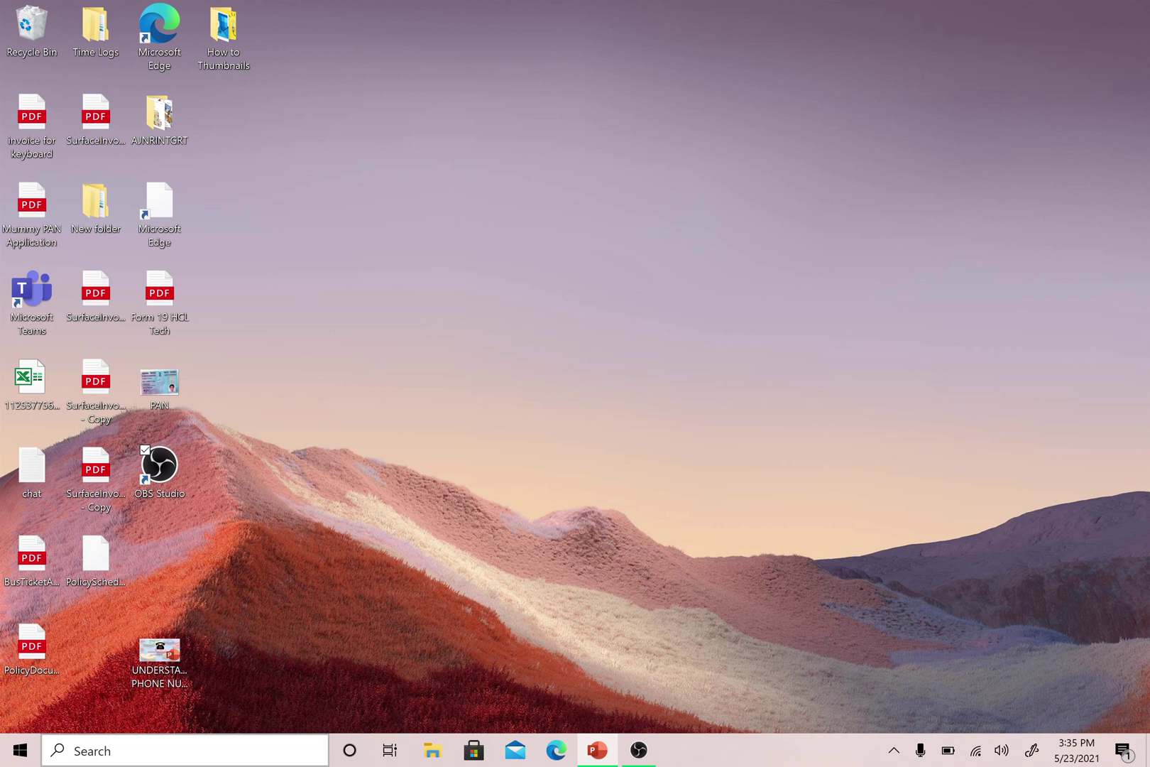
# - Search Windows for 'Control' and launch Control Panel from the results
pyautogui.click(254, 752)
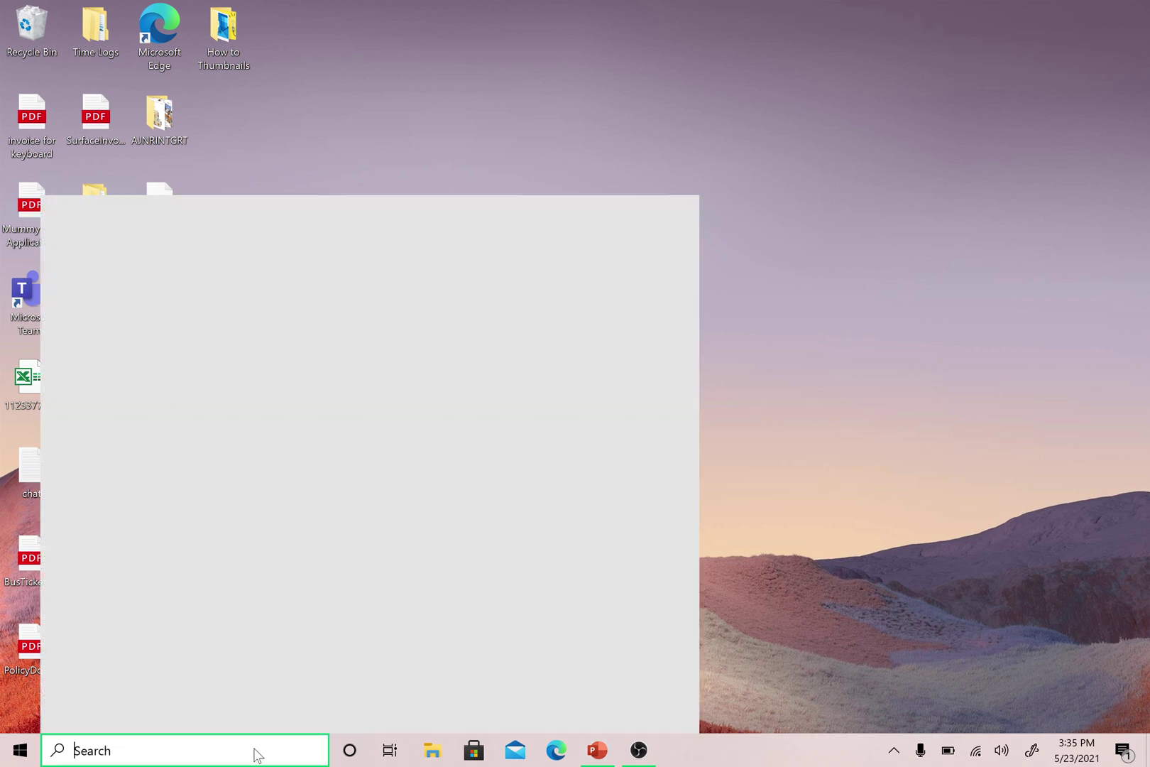
pyautogui.write('Ou')
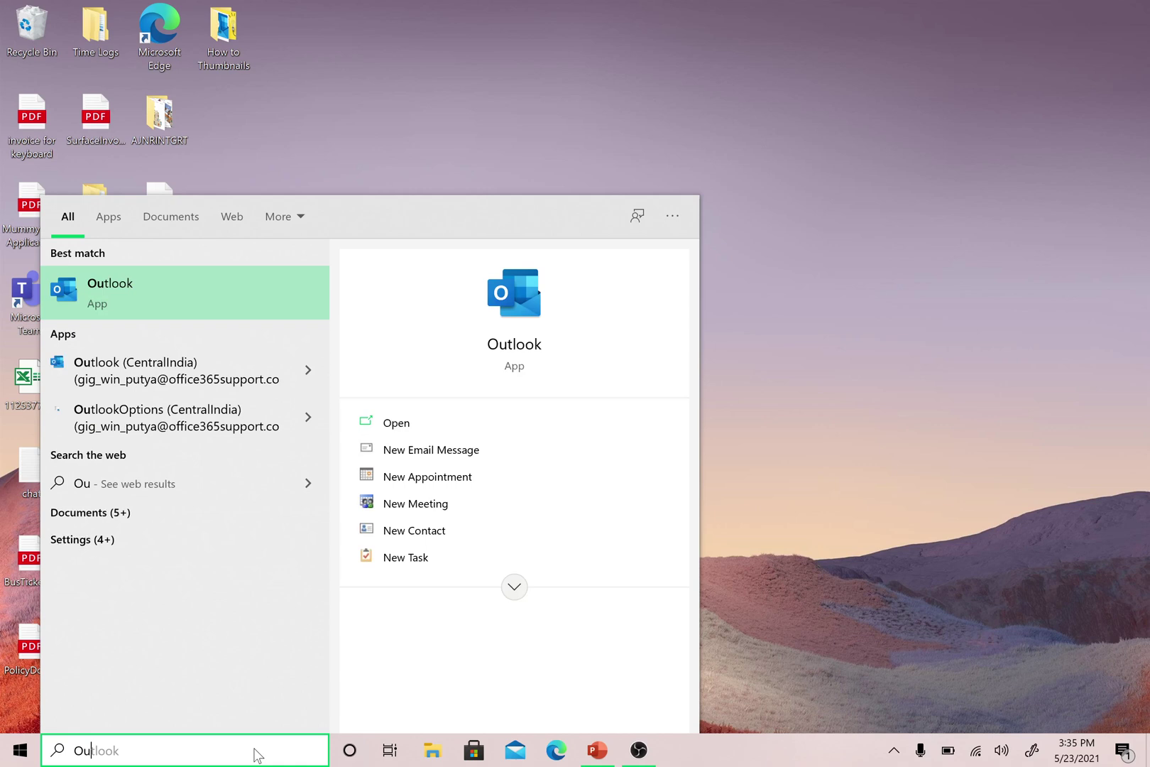
pyautogui.press('BackSpace')
pyautogui.press('BackSpace')
pyautogui.write('Control')
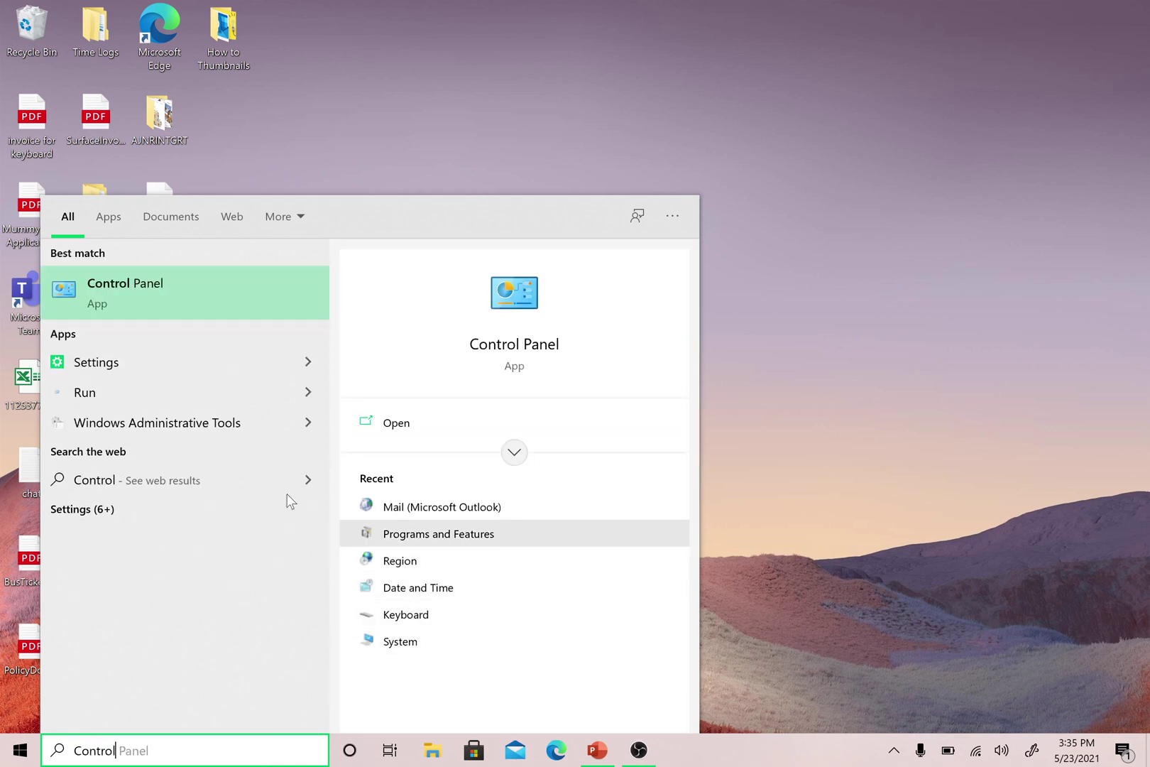
pyautogui.click(164, 302)
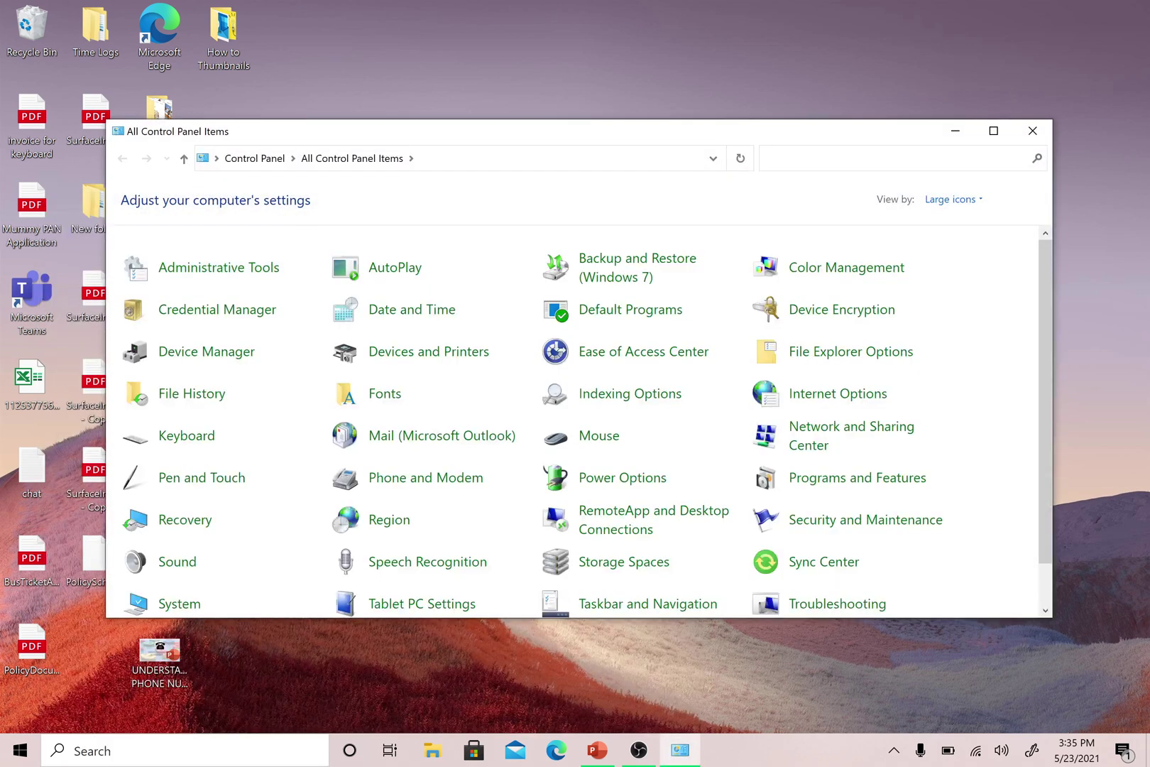
# - Maximize Control Panel, set View by to Small icons, and open Mail (Microsoft Outlook)
pyautogui.click(994, 132)
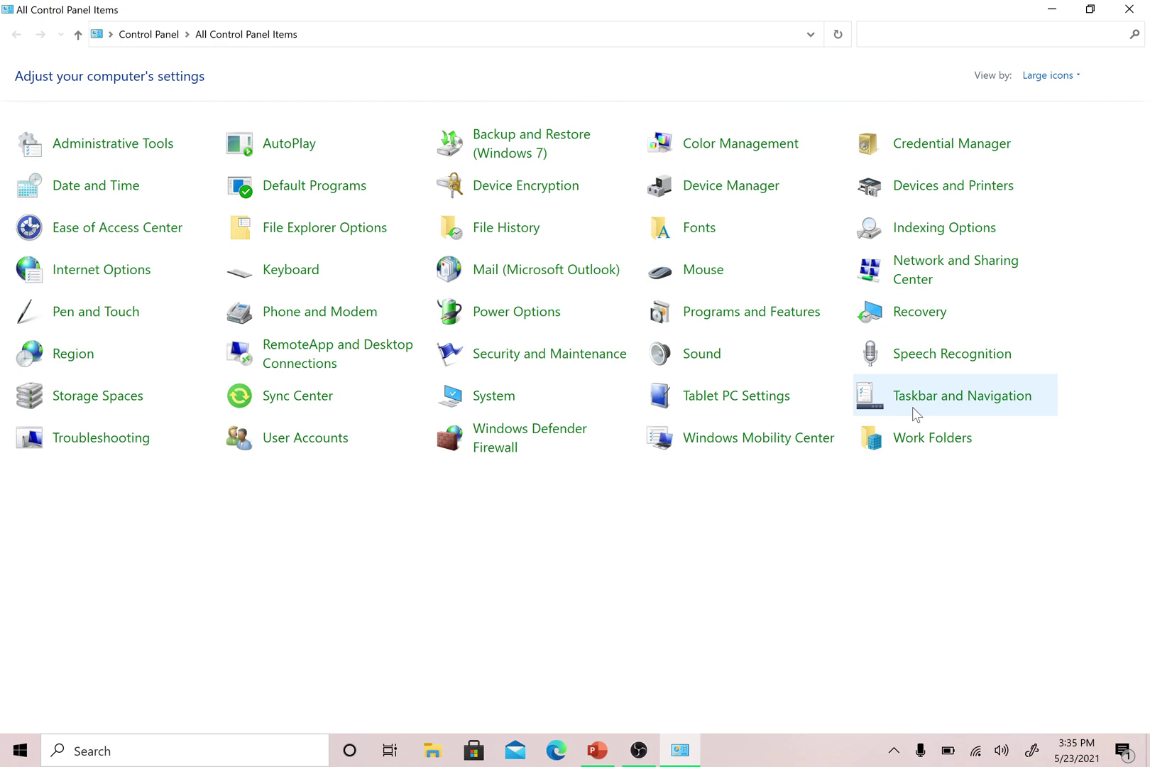
pyautogui.click(1073, 78)
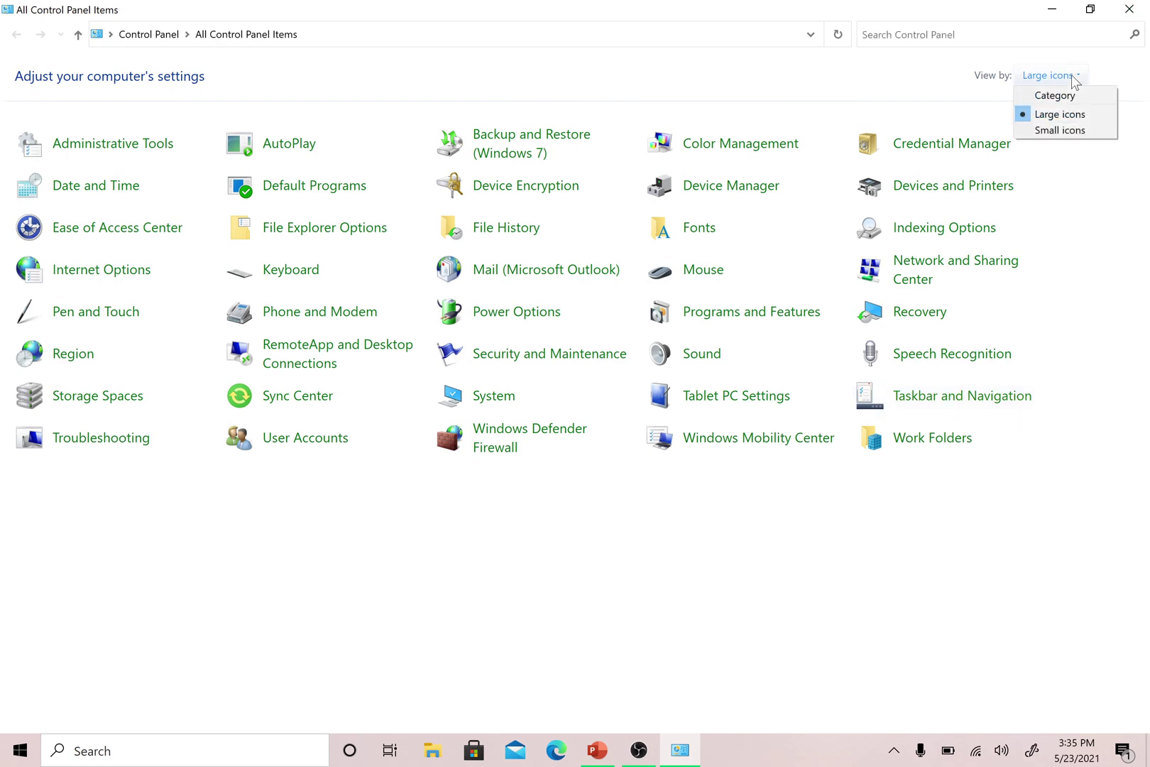
pyautogui.click(1058, 95)
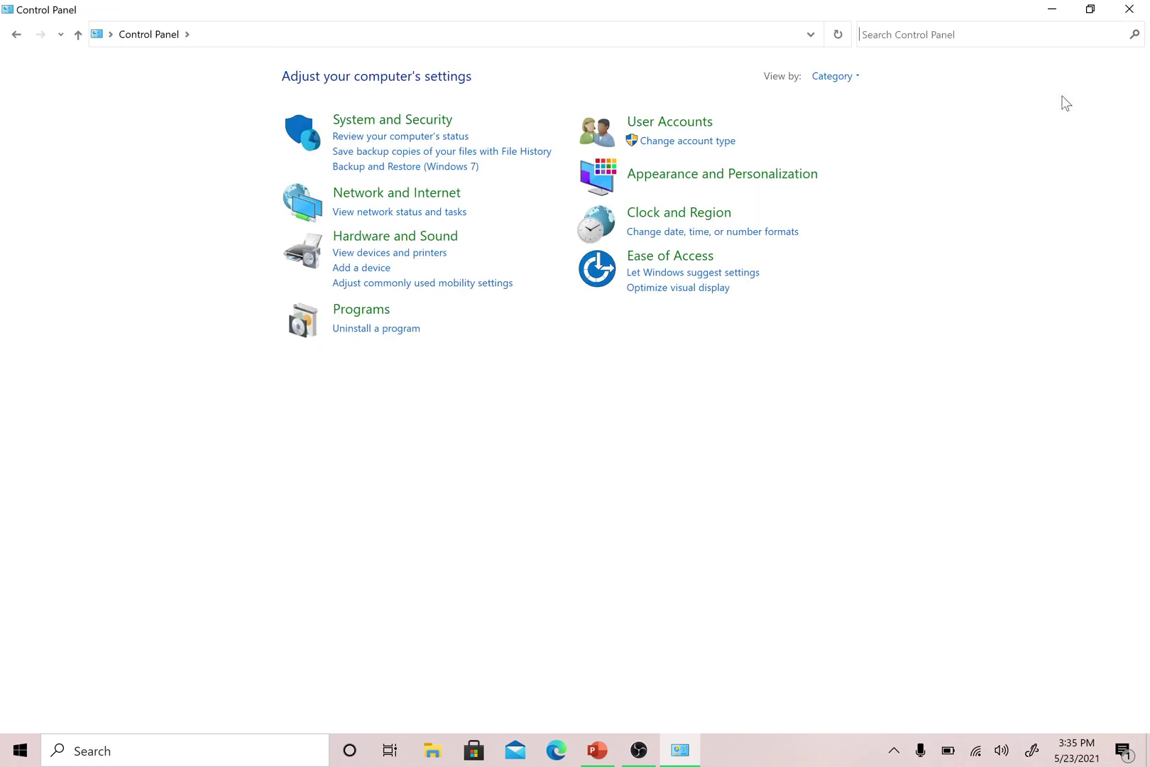
pyautogui.click(848, 80)
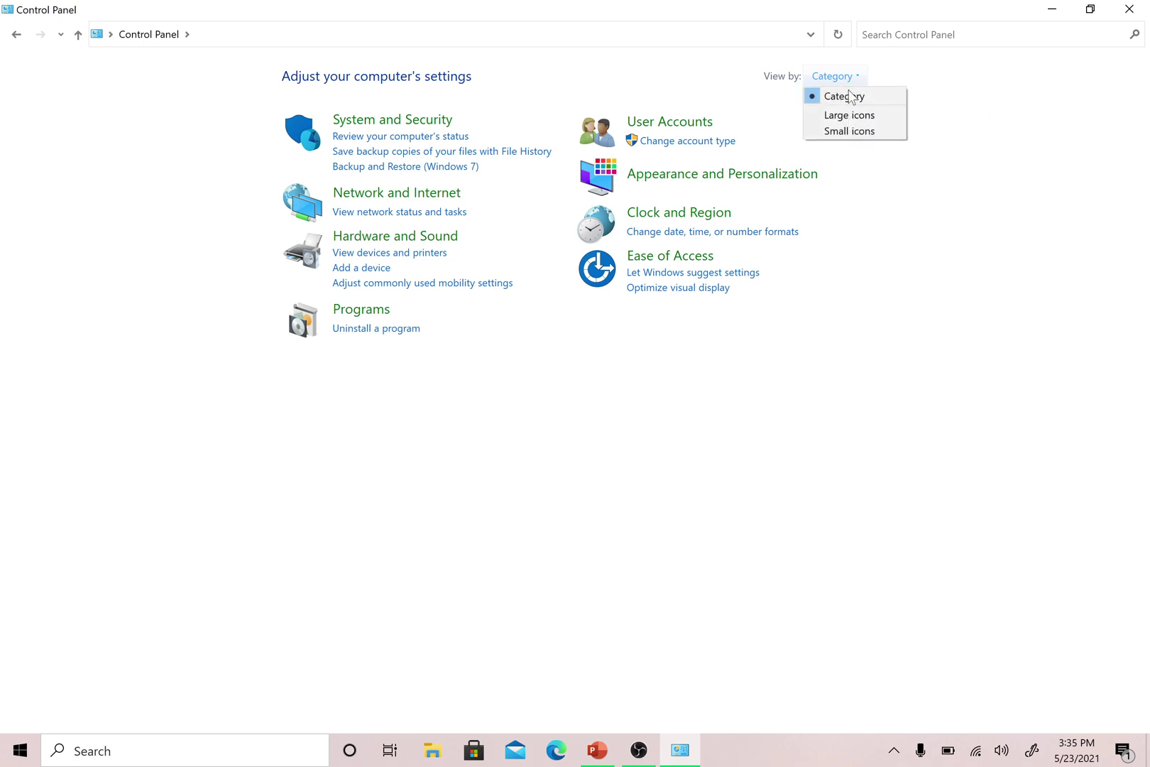
pyautogui.click(859, 131)
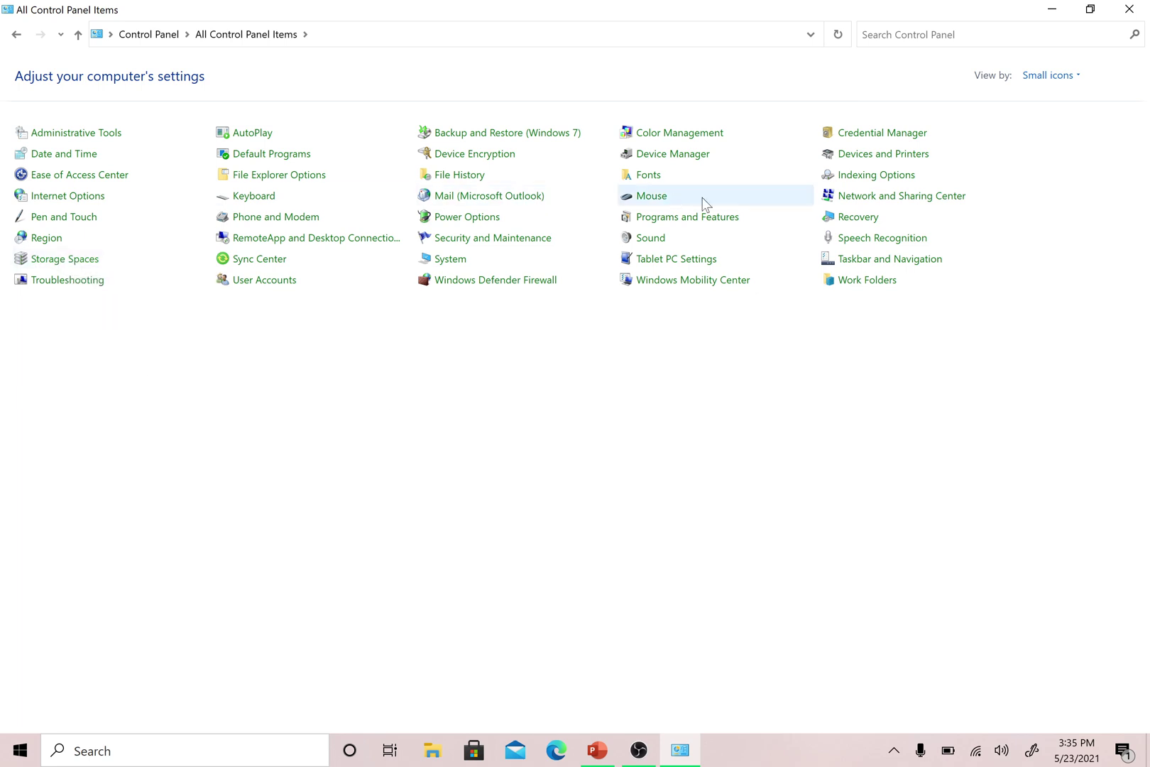
pyautogui.click(523, 199)
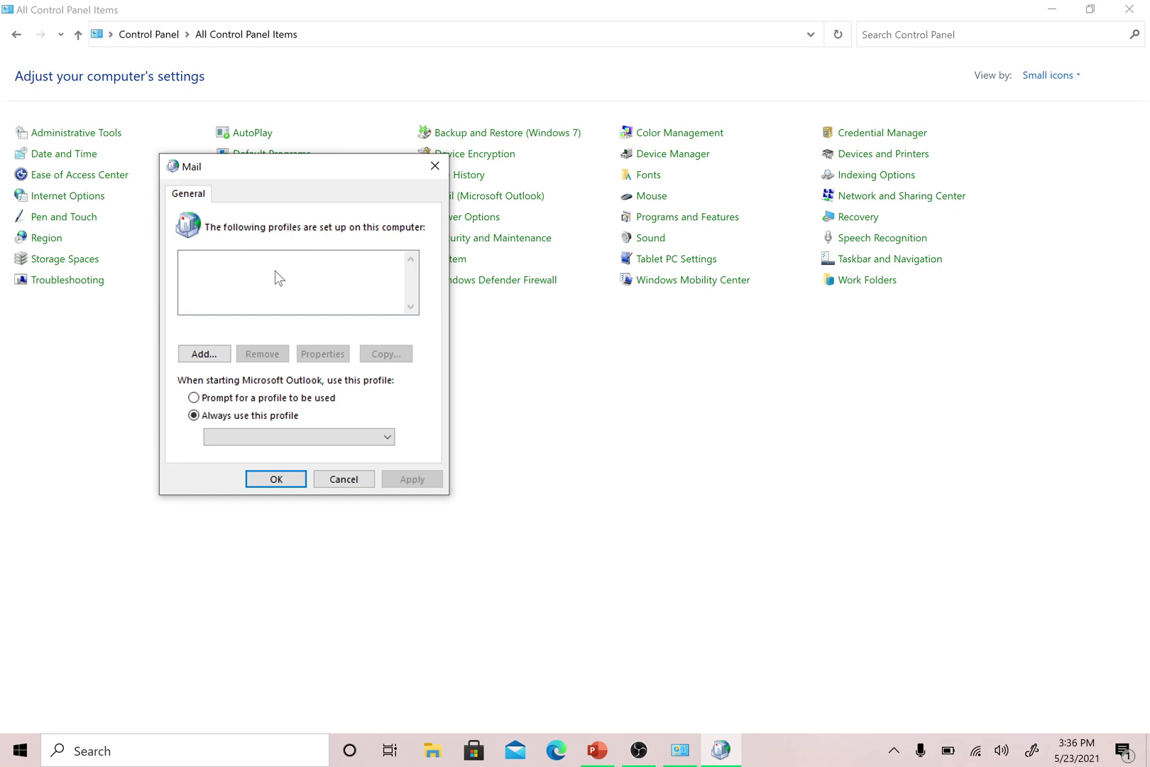
# - Add a new mail profile with the name 'Test'
pyautogui.click(204, 353)
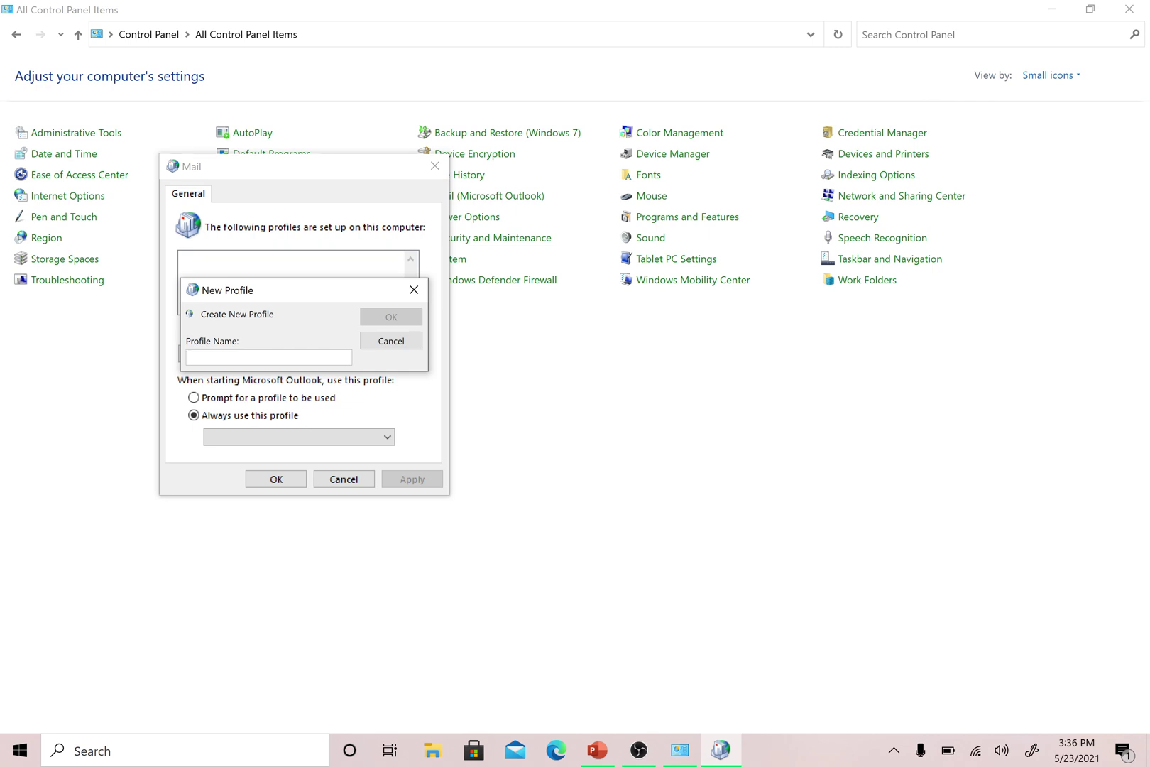
pyautogui.write('Test')
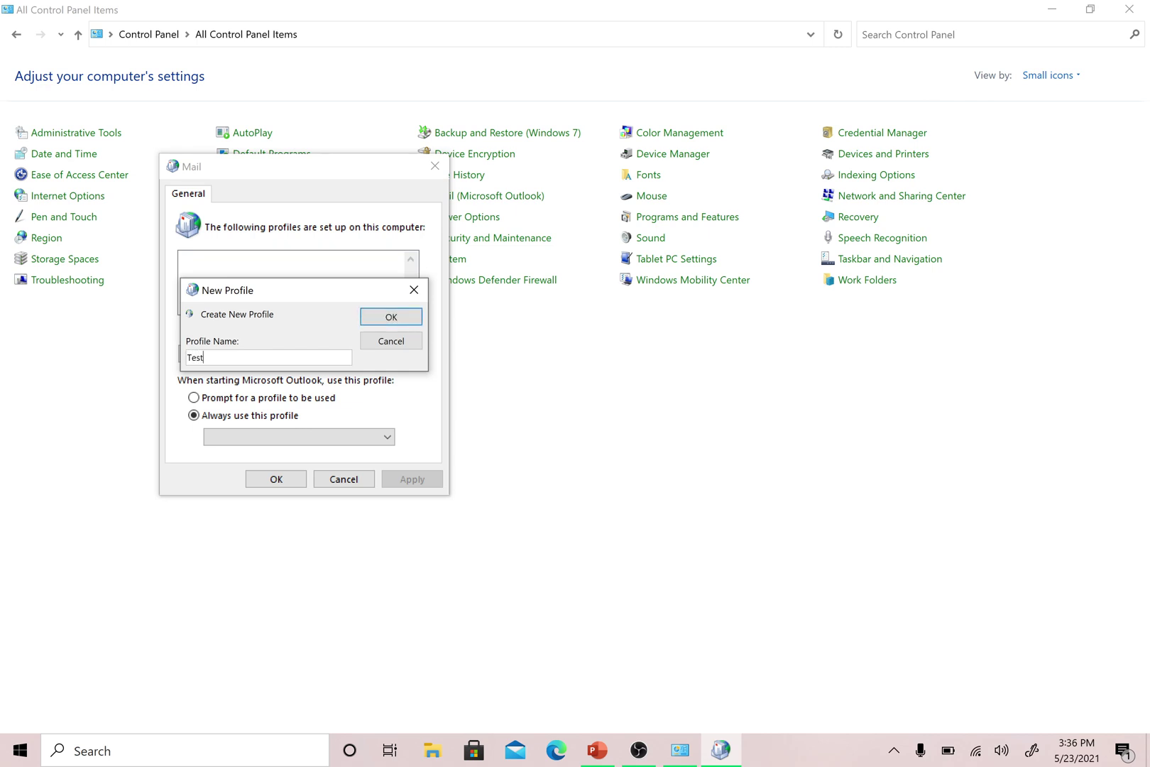
pyautogui.click(391, 318)
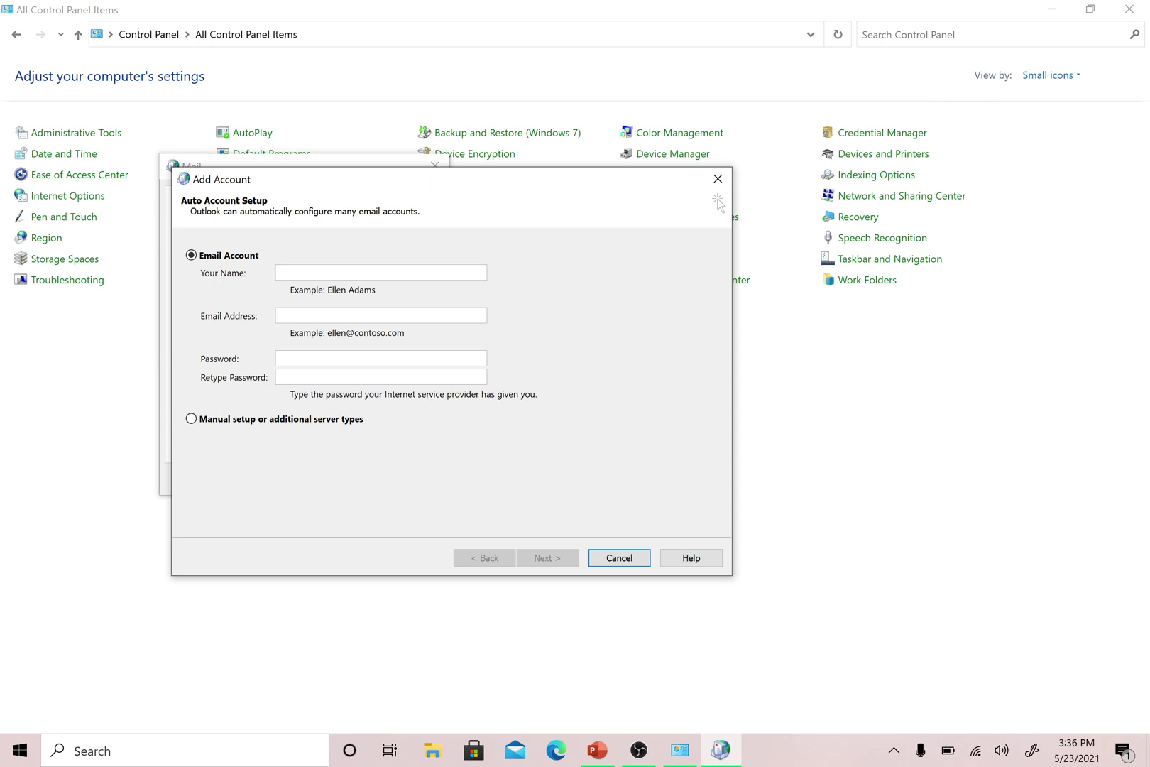
# - Fill Auto Account Setup with name 'Test', the account e-mail and the password, then continue
pyautogui.write('Test')
pyautogui.press('Tab')
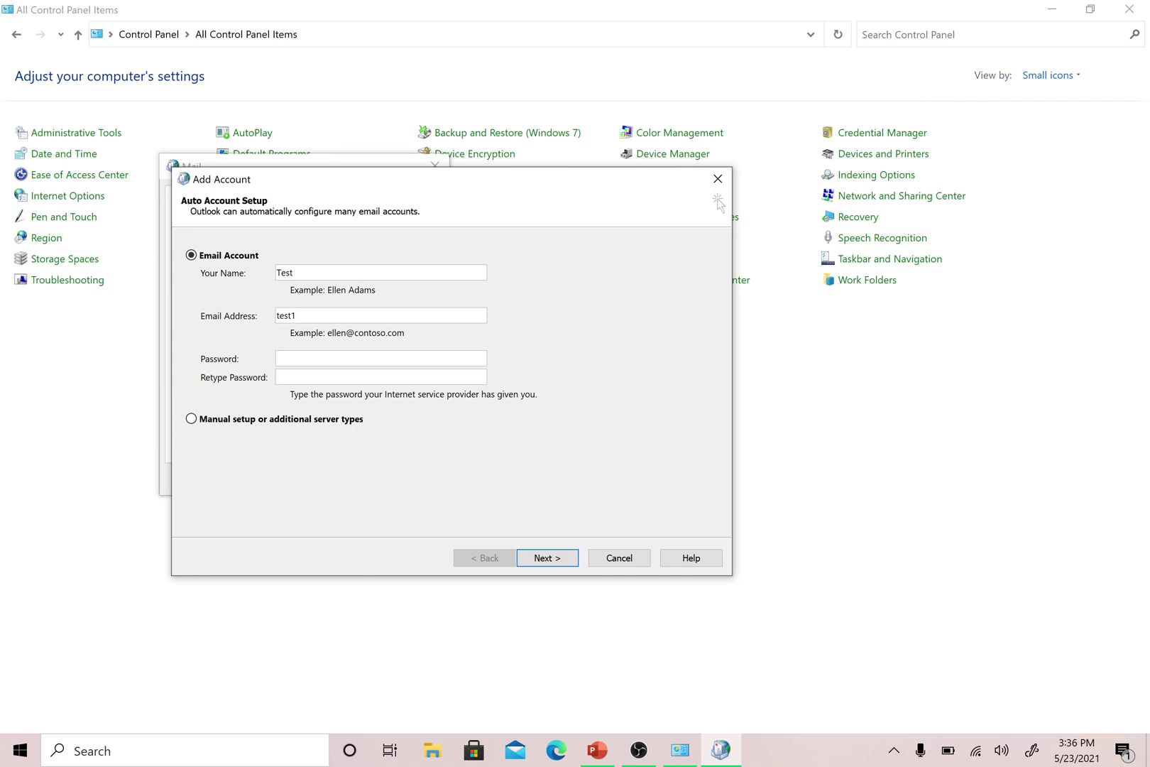
pyautogui.press('Tab')
pyautogui.write('**********')
pyautogui.press('Tab')
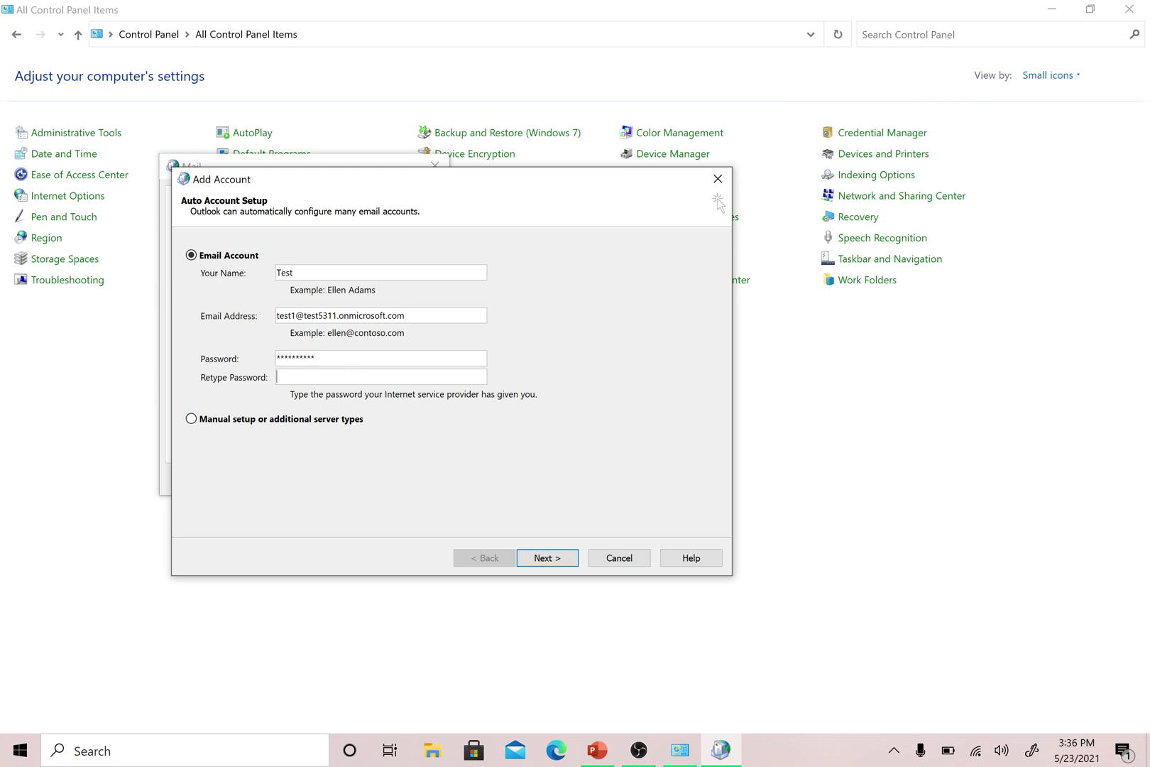
pyautogui.write('**********')
pyautogui.click(562, 559)
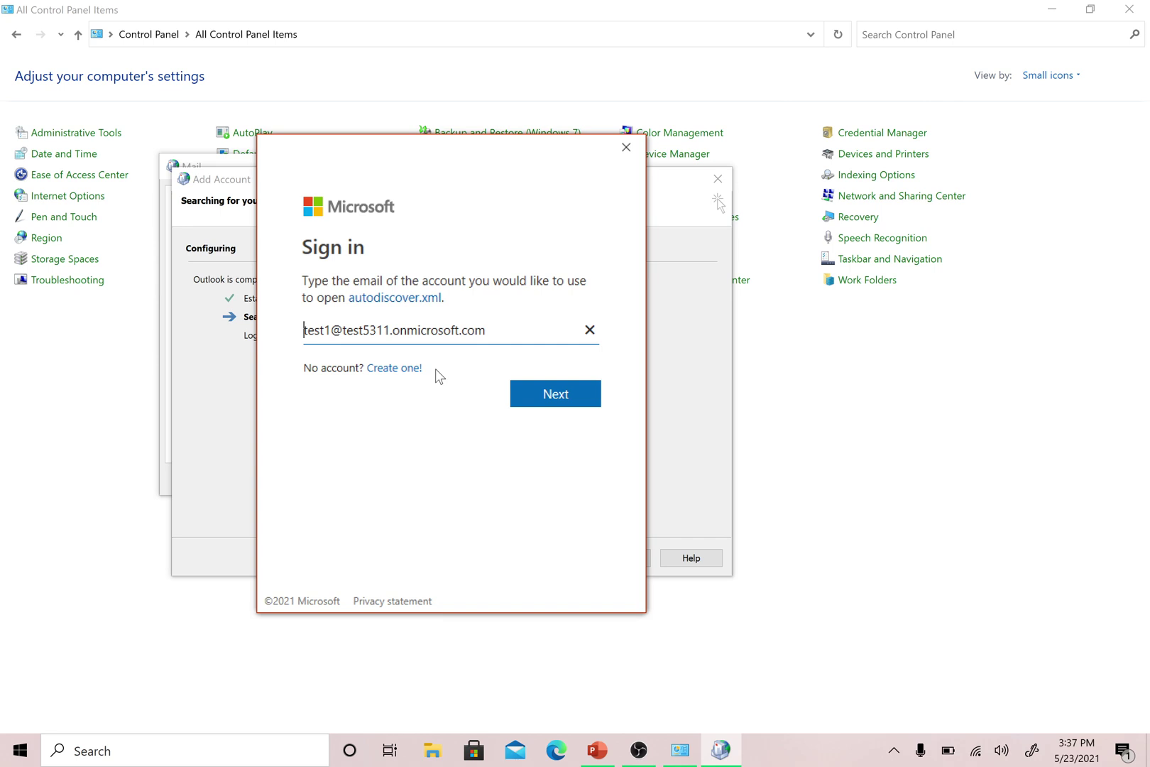
# - Sign in with the account password, skip security setup, and choose to sign in to this app only
pyautogui.moveTo(452, 151); pyautogui.dragTo(718, 104)
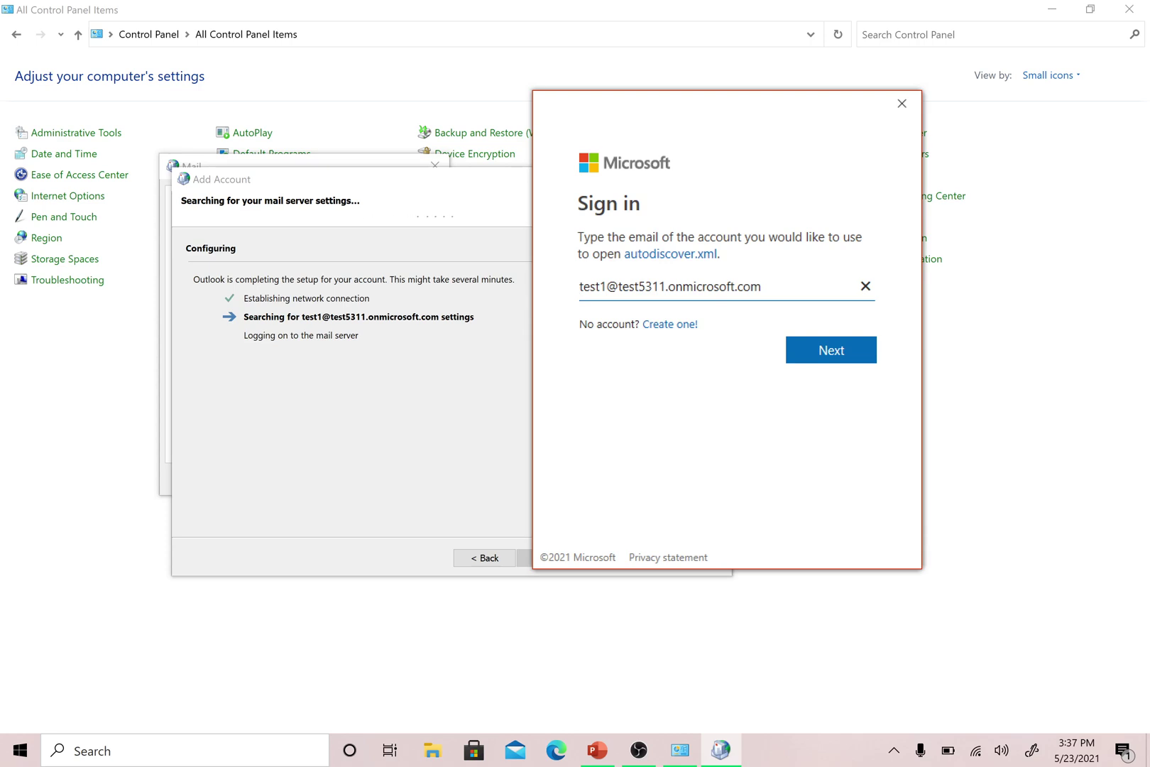
pyautogui.click(826, 355)
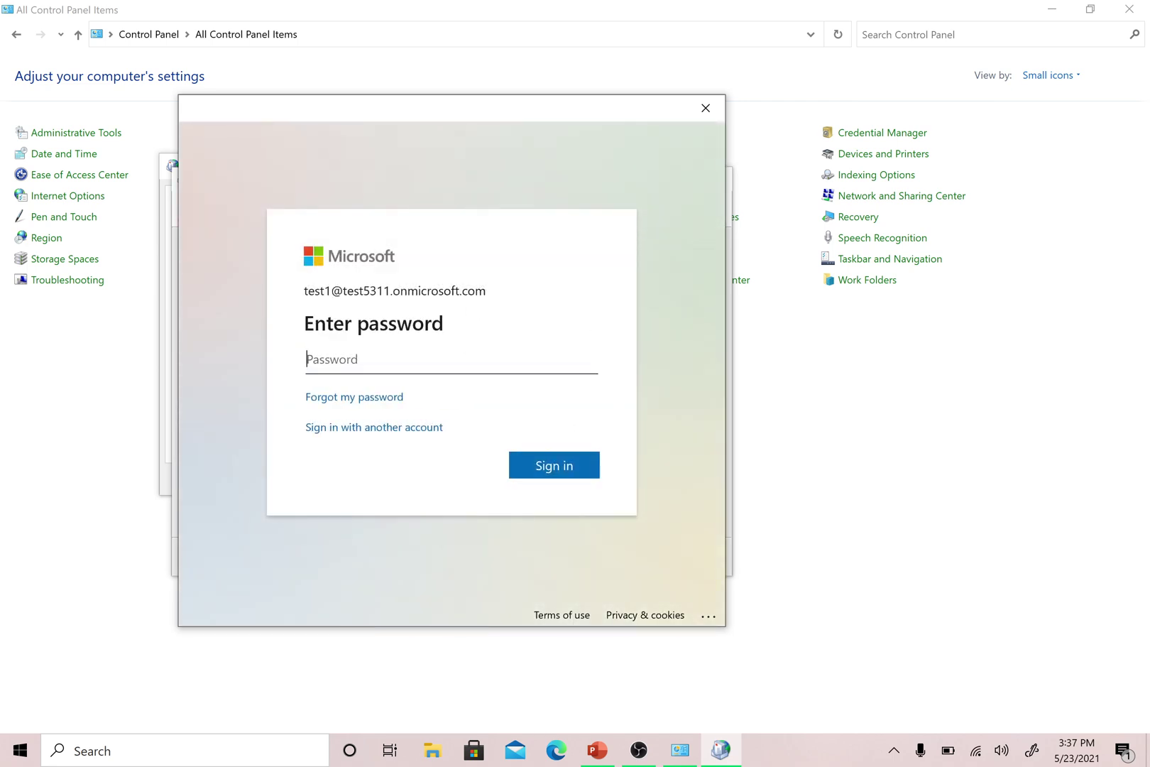
pyautogui.write('**********')
pyautogui.click(531, 466)
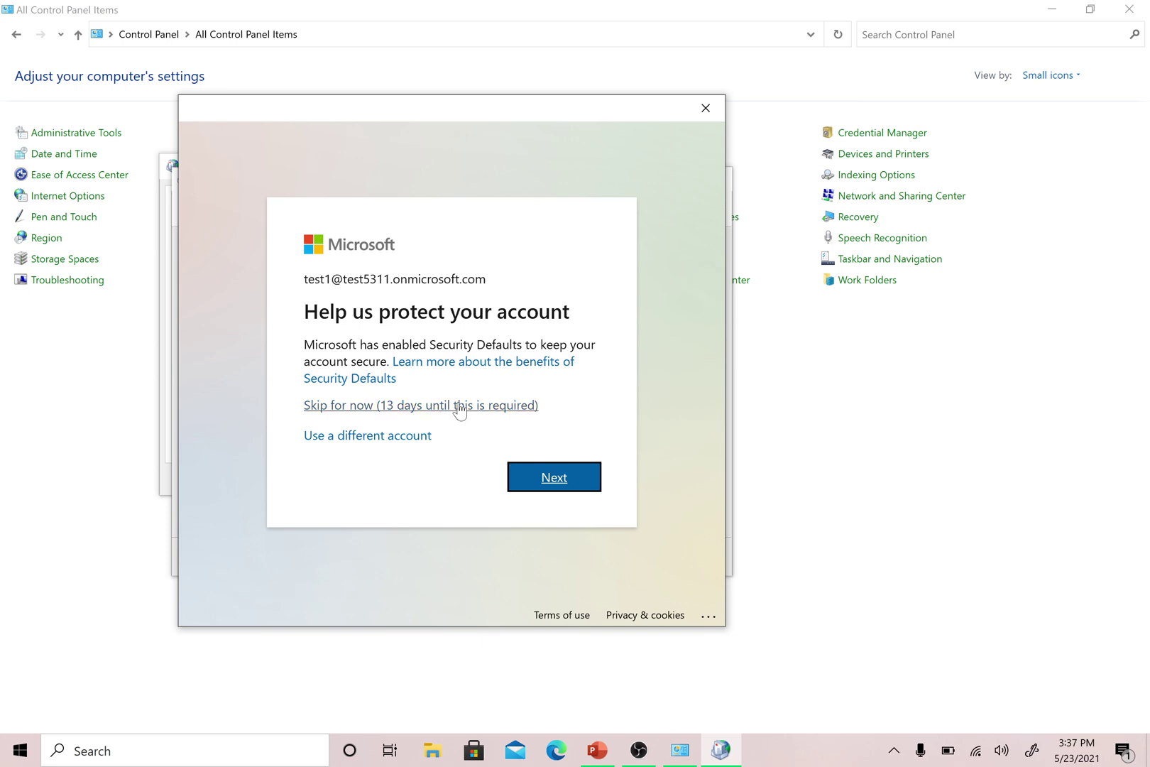
pyautogui.click(460, 410)
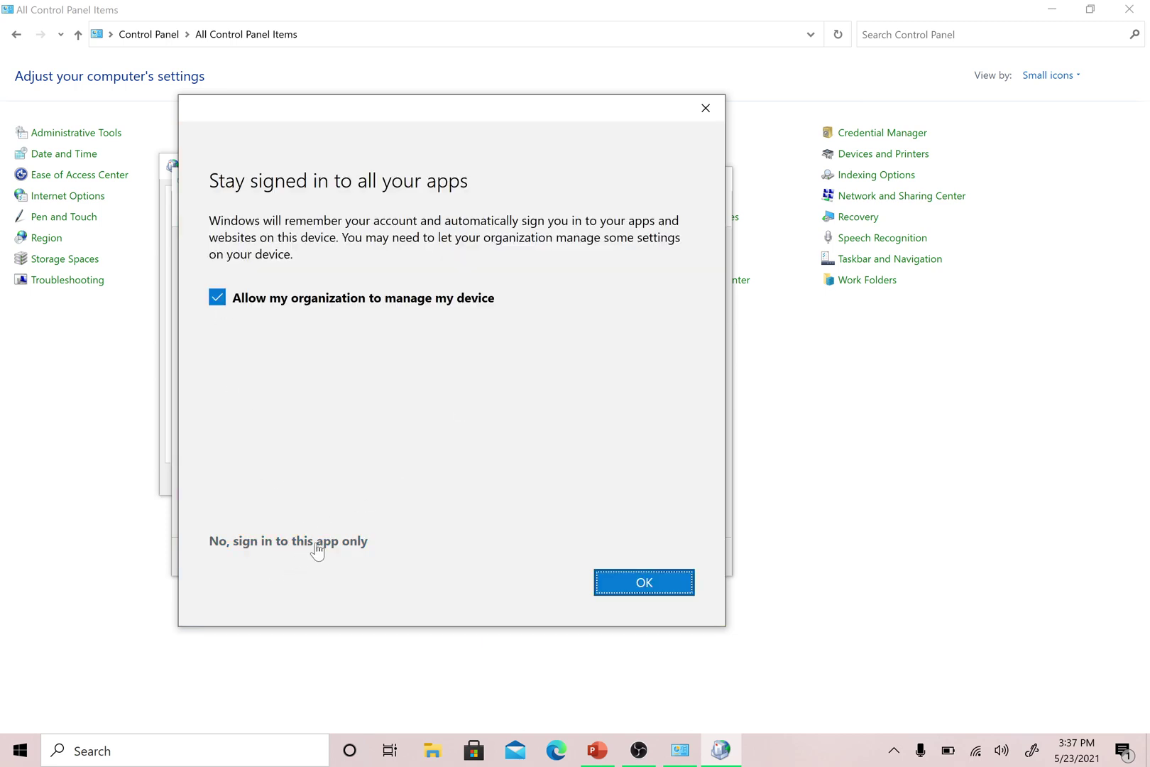
pyautogui.click(350, 545)
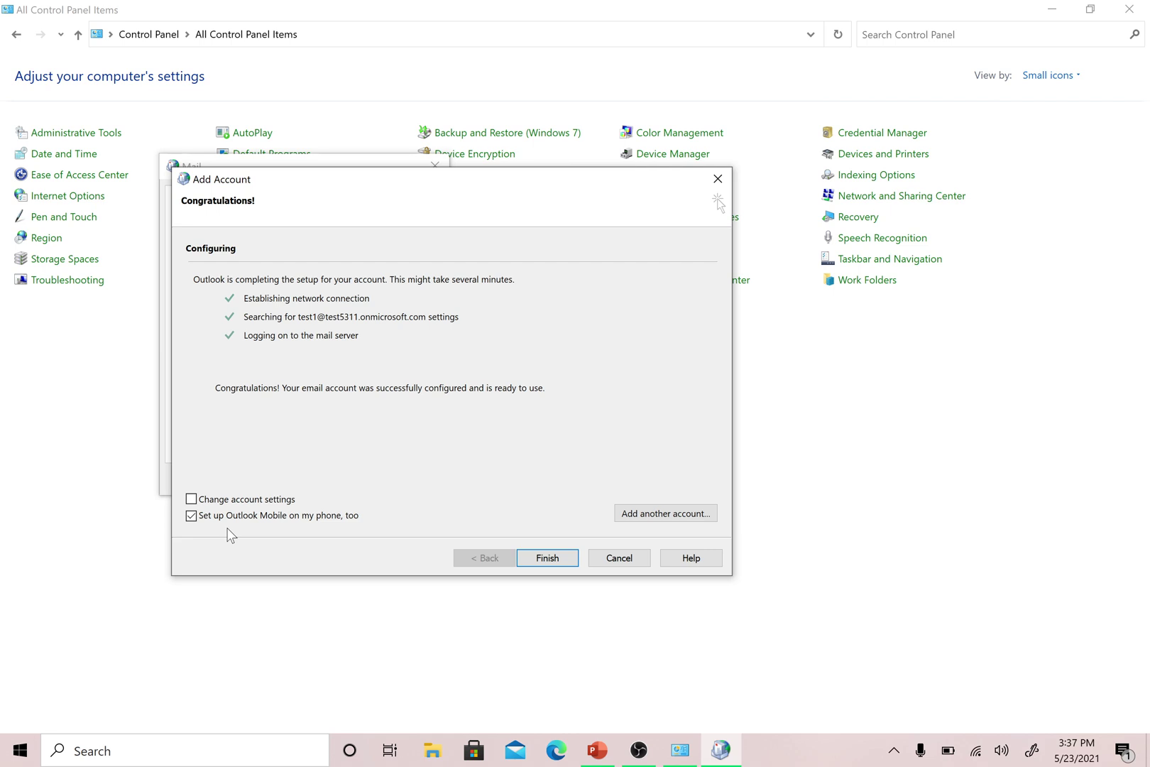
# - Clear 'Set up Outlook Mobile on my phone, too' and finish the Add Account wizard
pyautogui.click(192, 519)
pyautogui.click(565, 561)
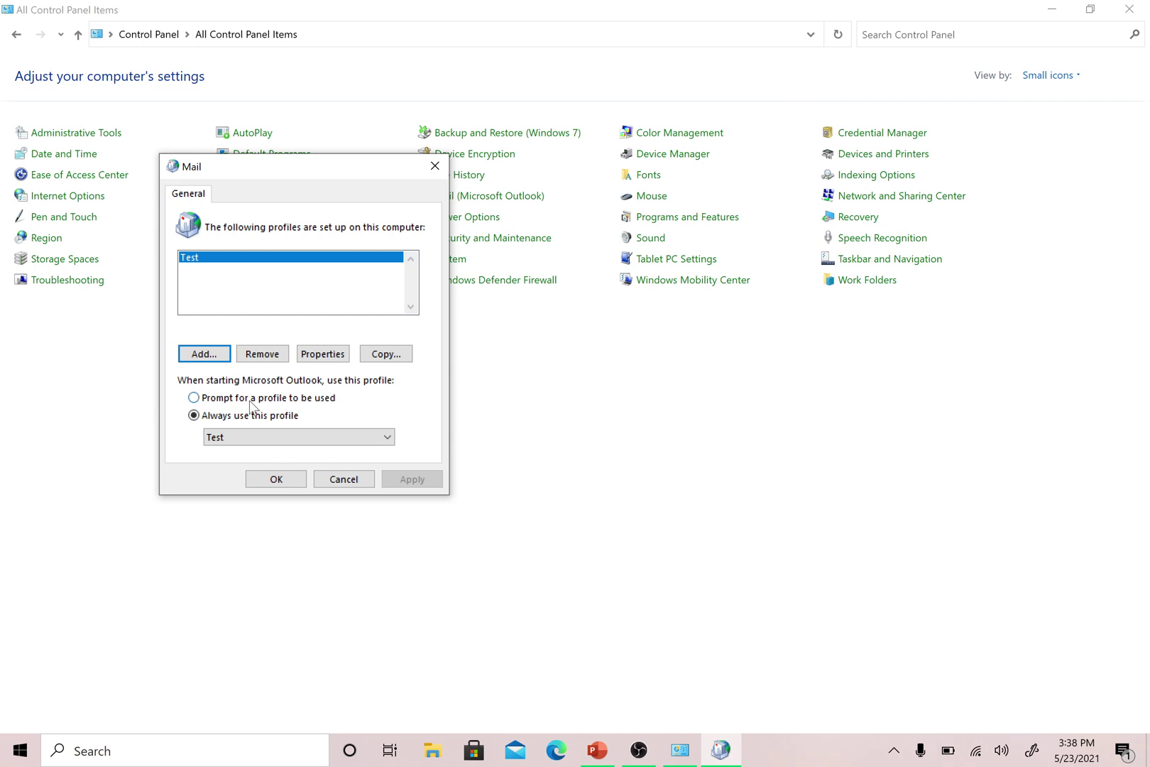
# - Set 'Always use this profile' to Test, apply it, and close the Mail dialog
pyautogui.click(194, 398)
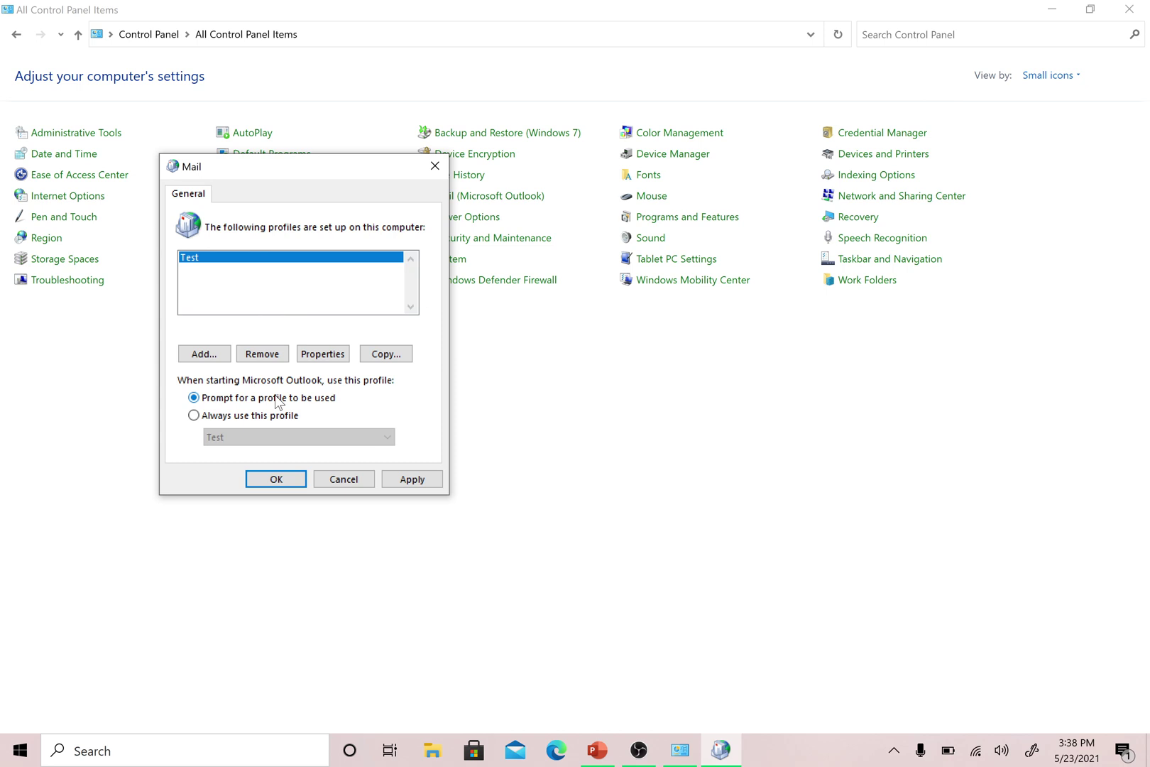
pyautogui.click(194, 415)
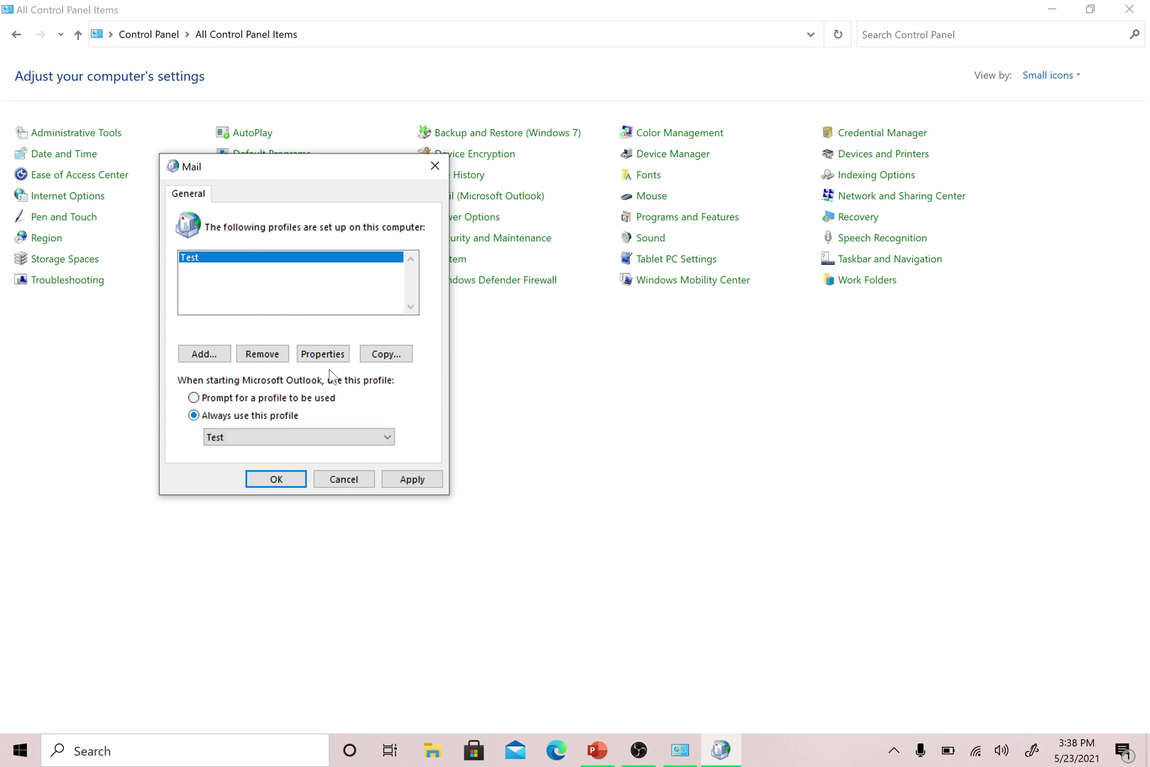
pyautogui.click(388, 437)
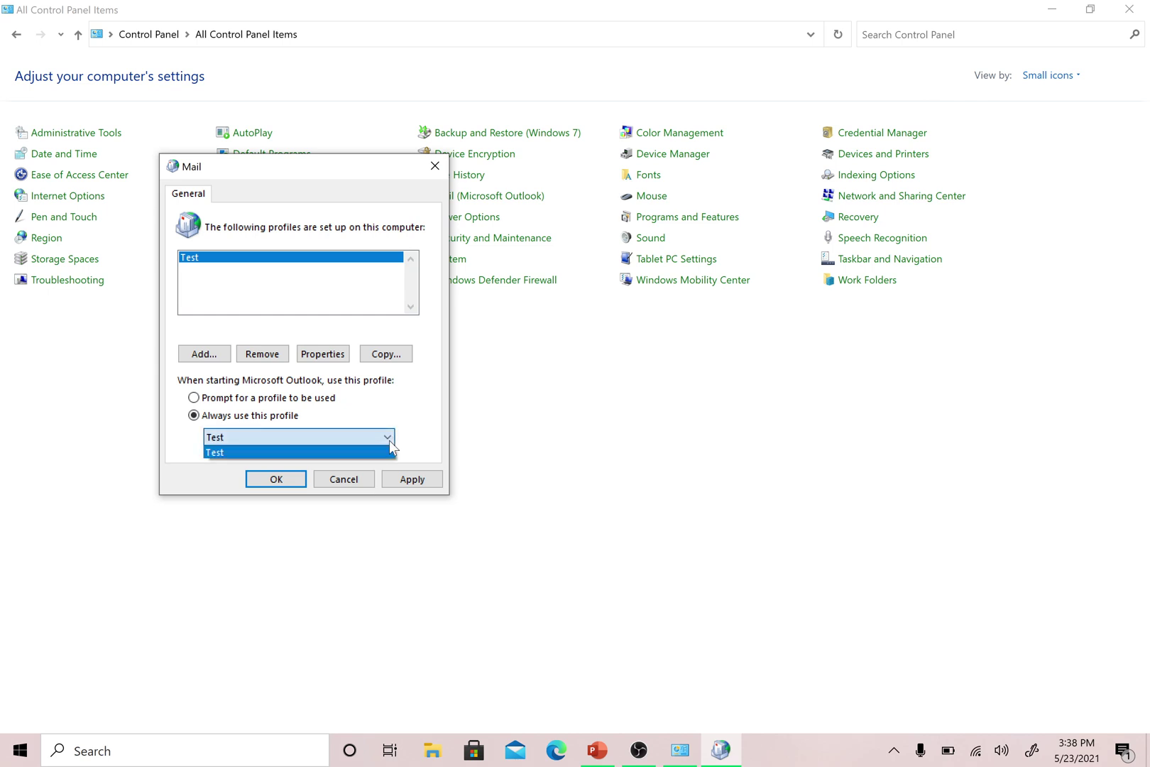
pyautogui.click(390, 442)
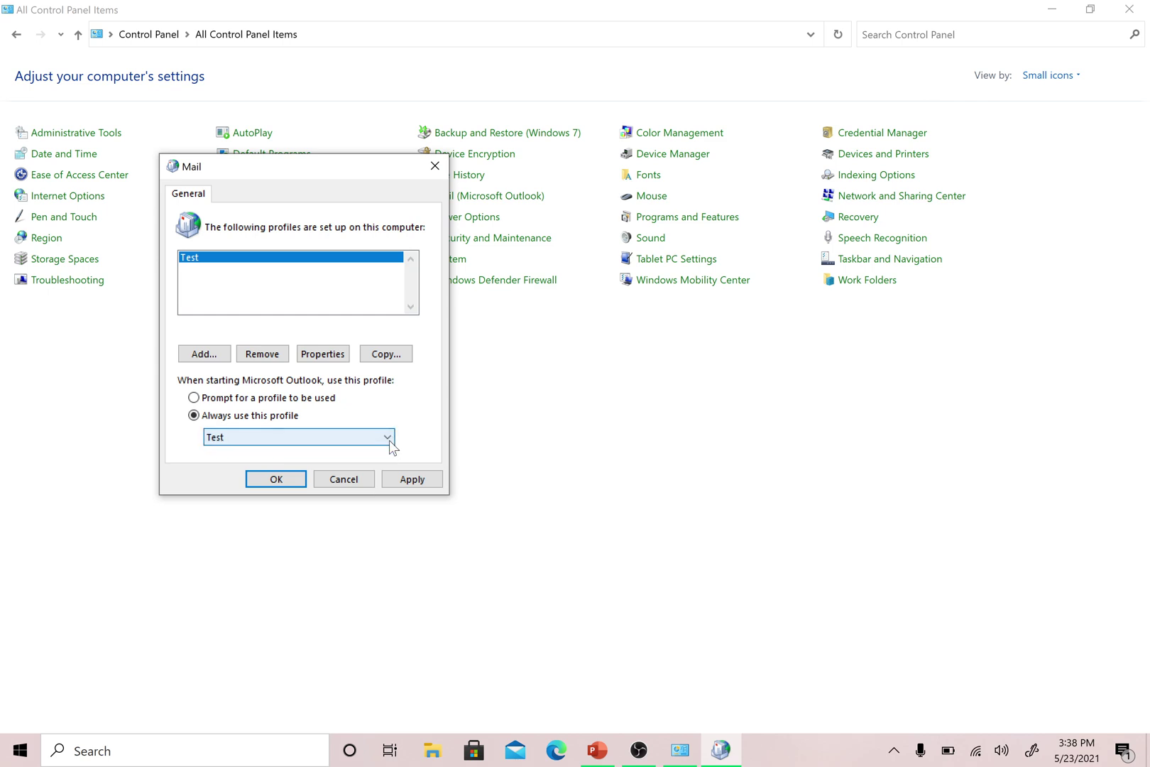
pyautogui.click(433, 483)
pyautogui.click(287, 480)
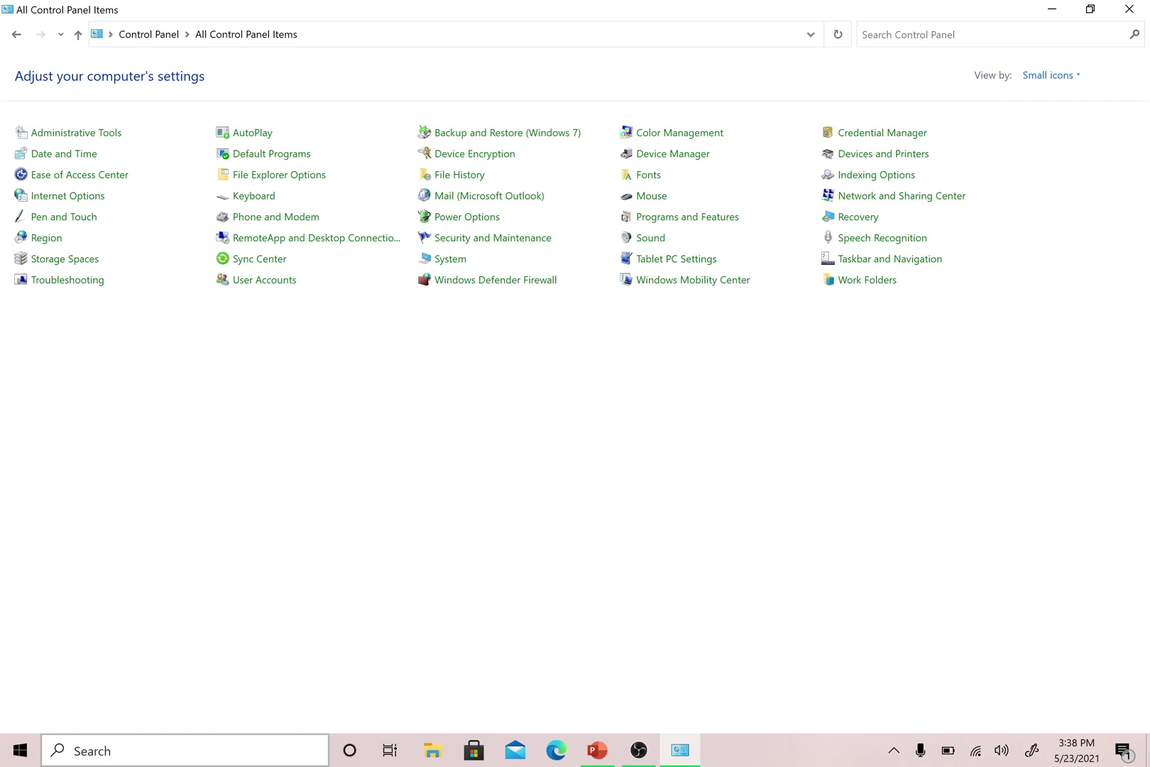
# - Search Windows for 'out' and launch Outlook from the best match
pyautogui.click(238, 759)
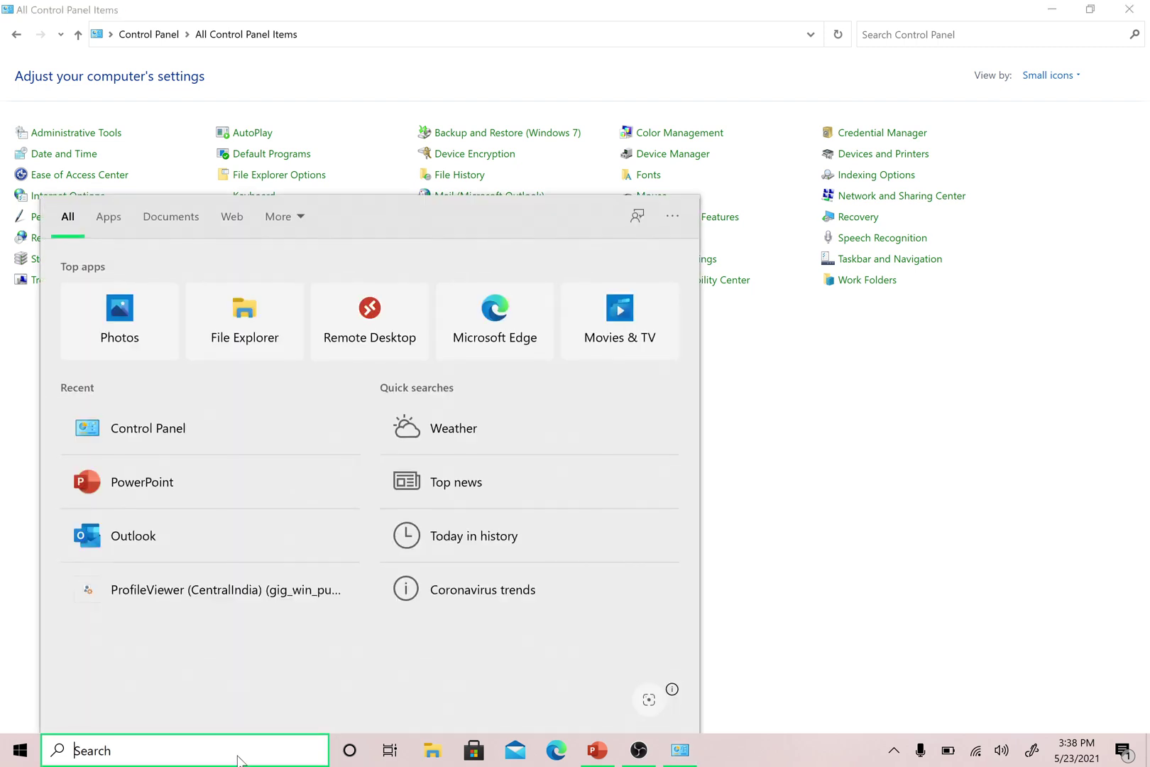
pyautogui.write('out')
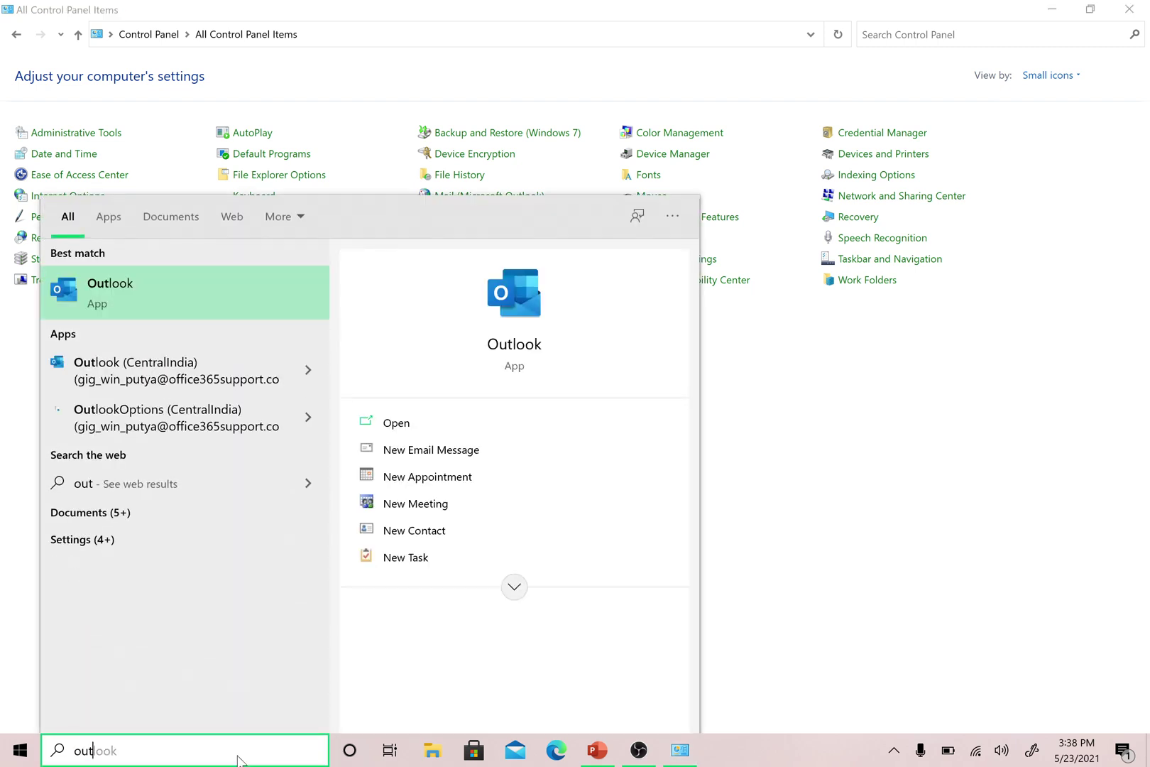
pyautogui.press('Return')
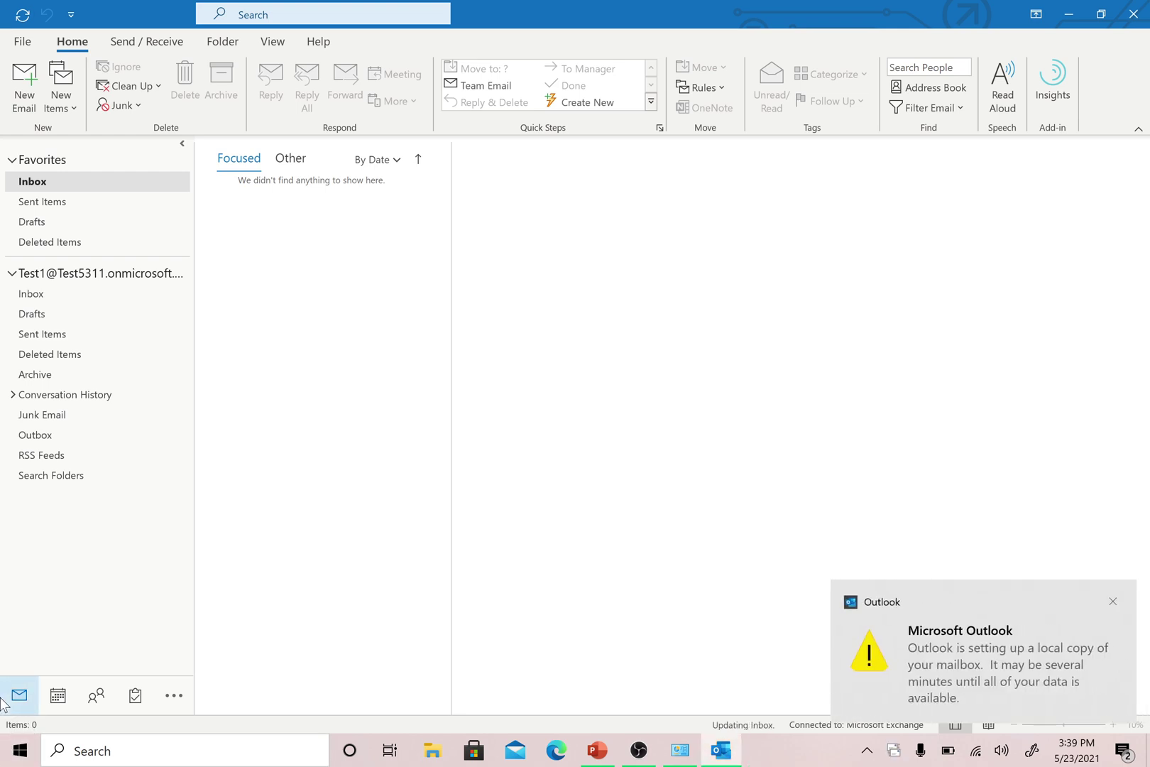
# - Dismiss the Outlook notice, cancel File > Add Account, close Control Panel, and view Account Information
pyautogui.click(1112, 601)
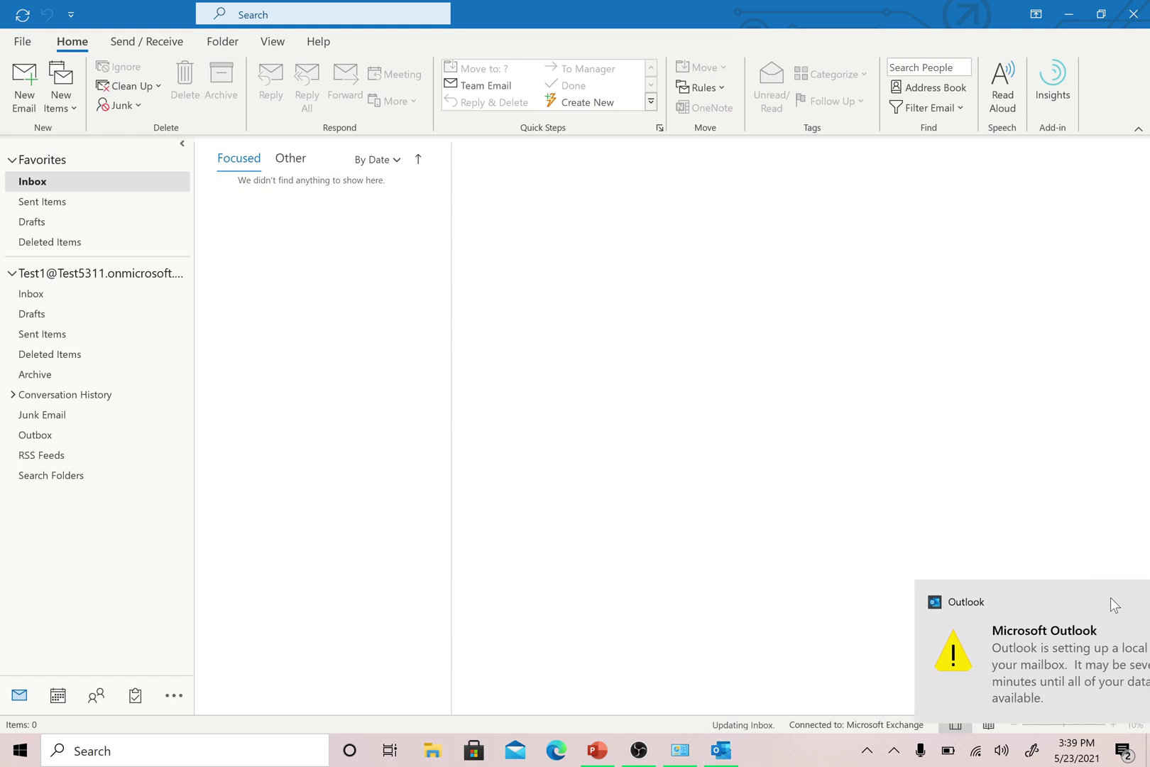
pyautogui.click(25, 41)
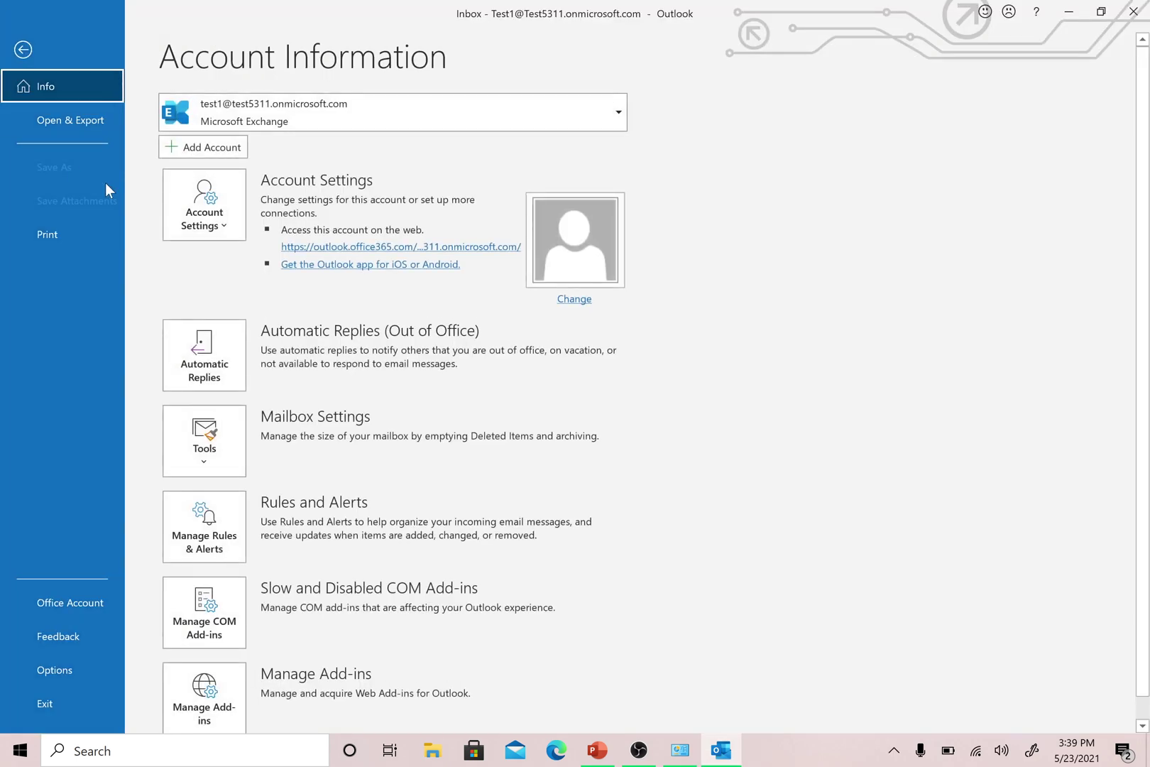
pyautogui.click(200, 149)
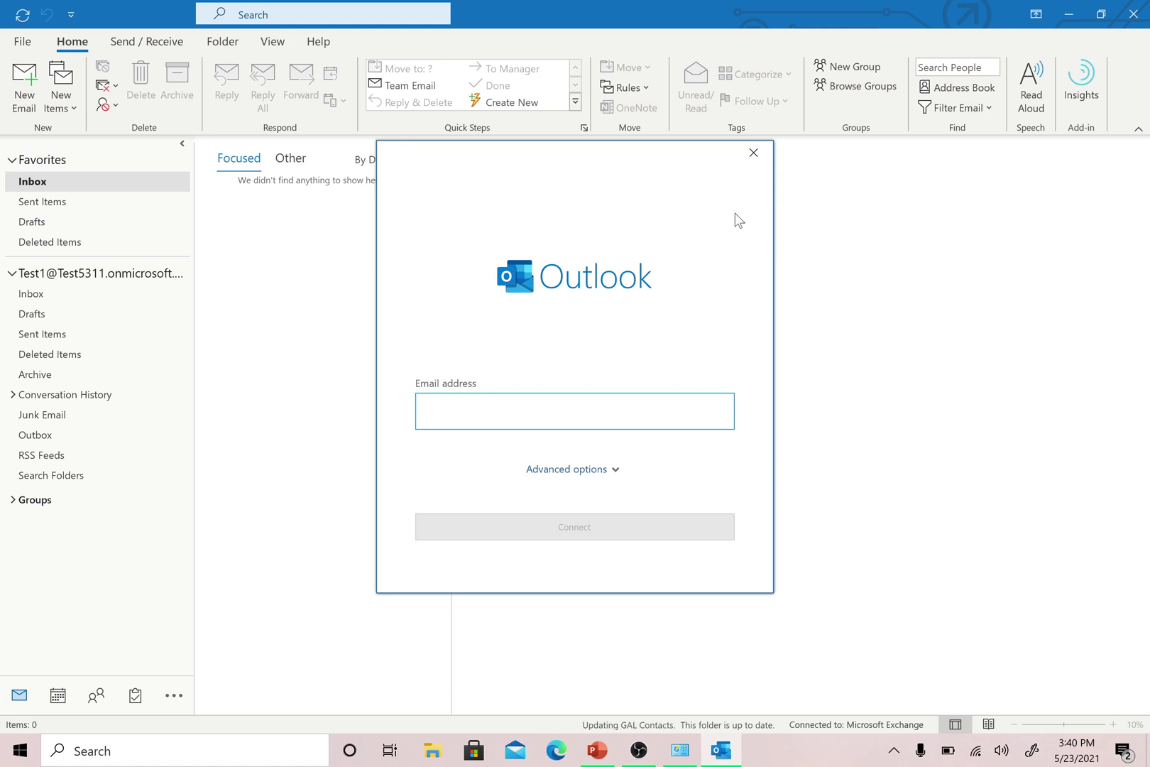
pyautogui.click(755, 154)
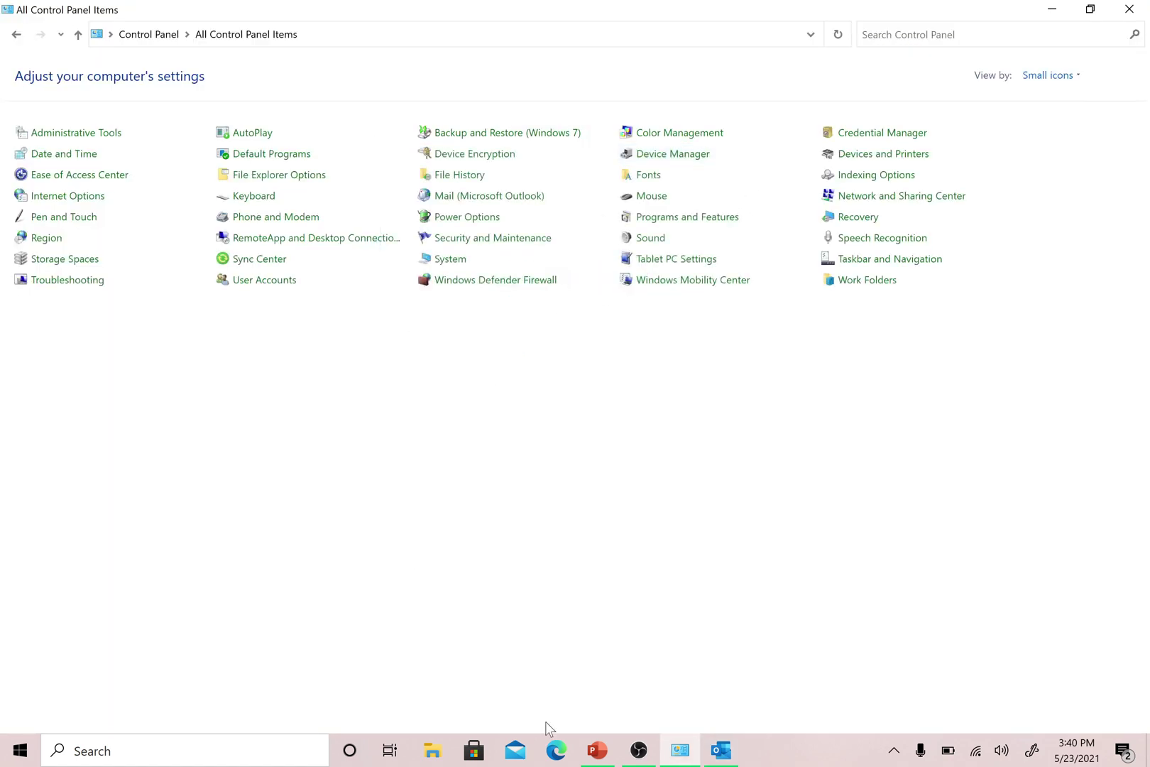
pyautogui.click(1129, 9)
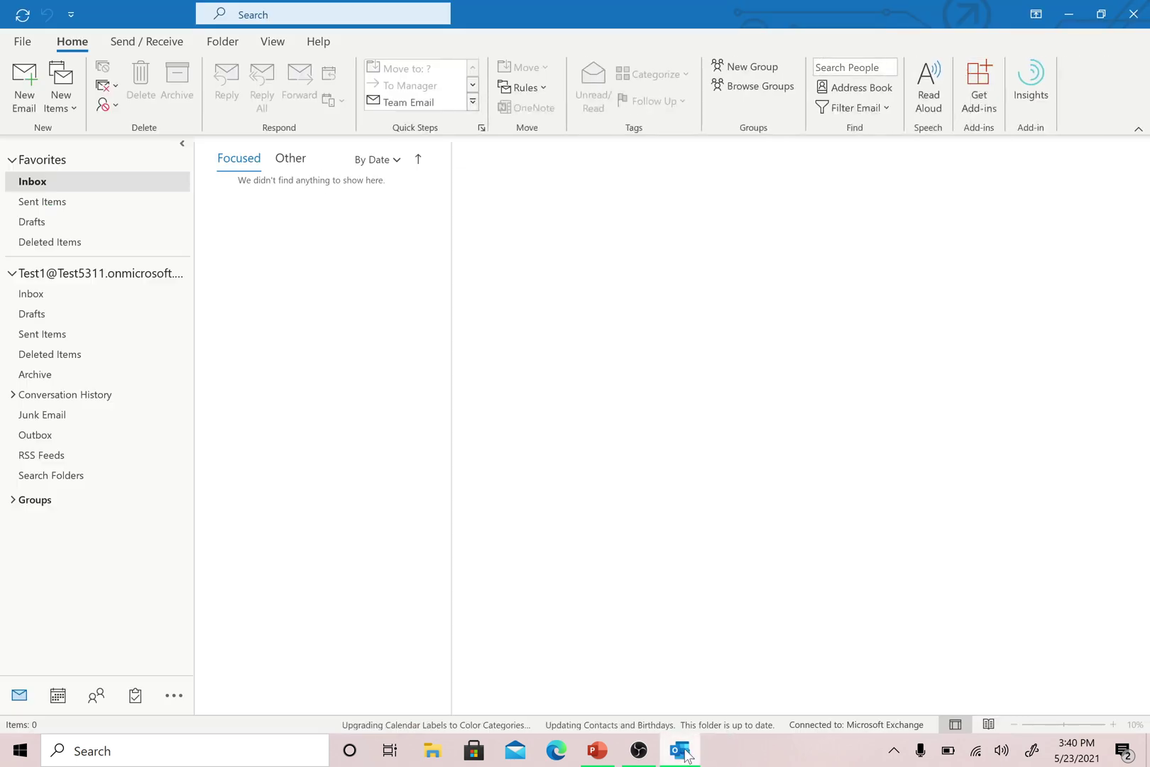
pyautogui.click(23, 40)
# - Open Outlook's Account Settings dialog, showing the single Exchange account as default sender on the Email tab
pyautogui.click(233, 213)
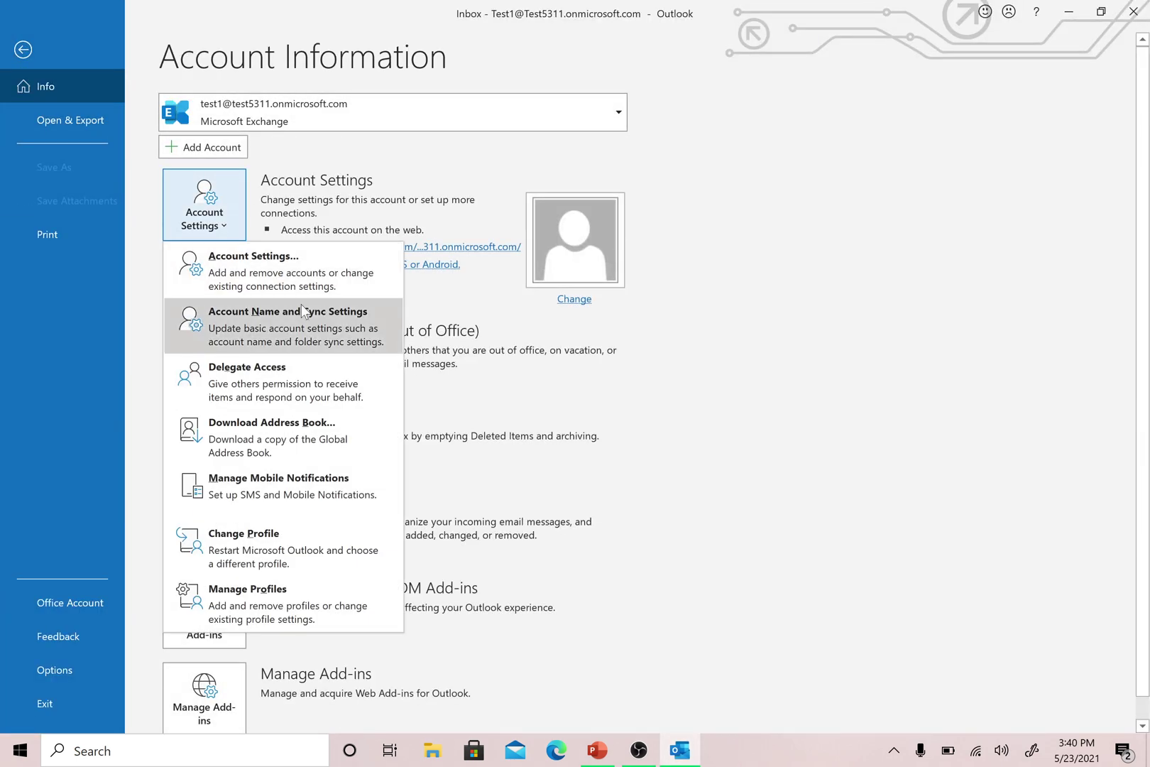
pyautogui.click(325, 266)
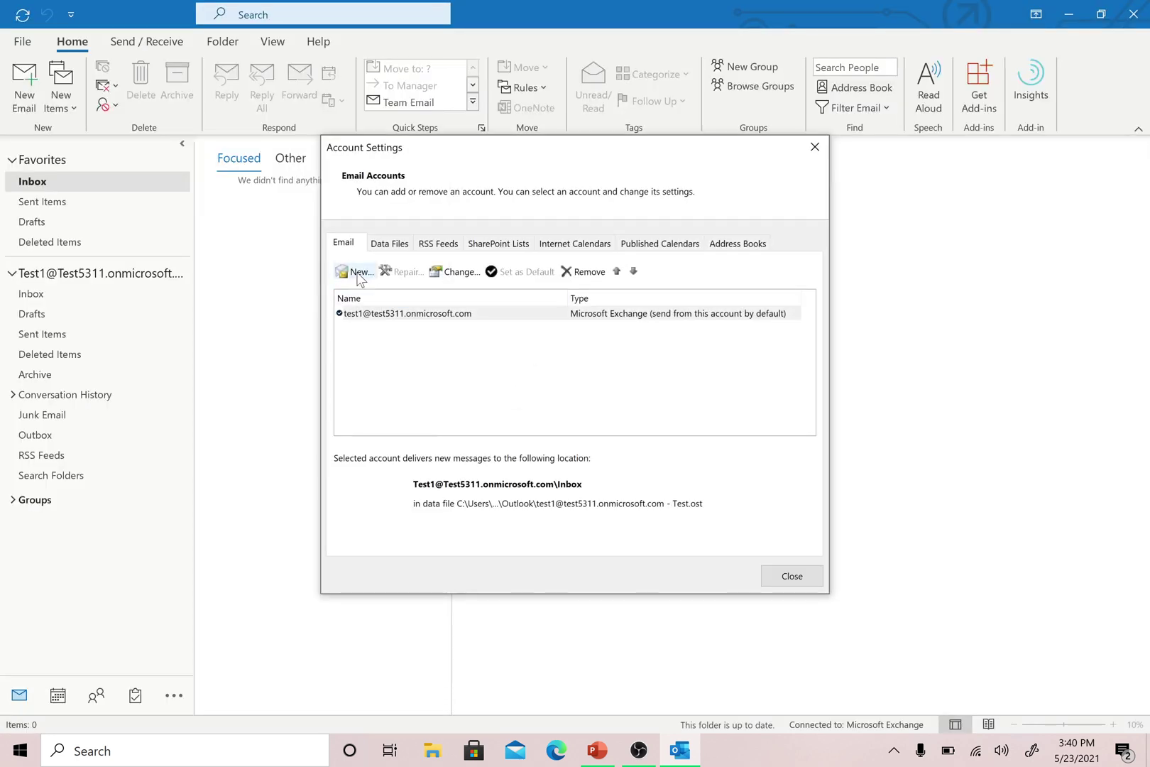
pyautogui.click(814, 147)
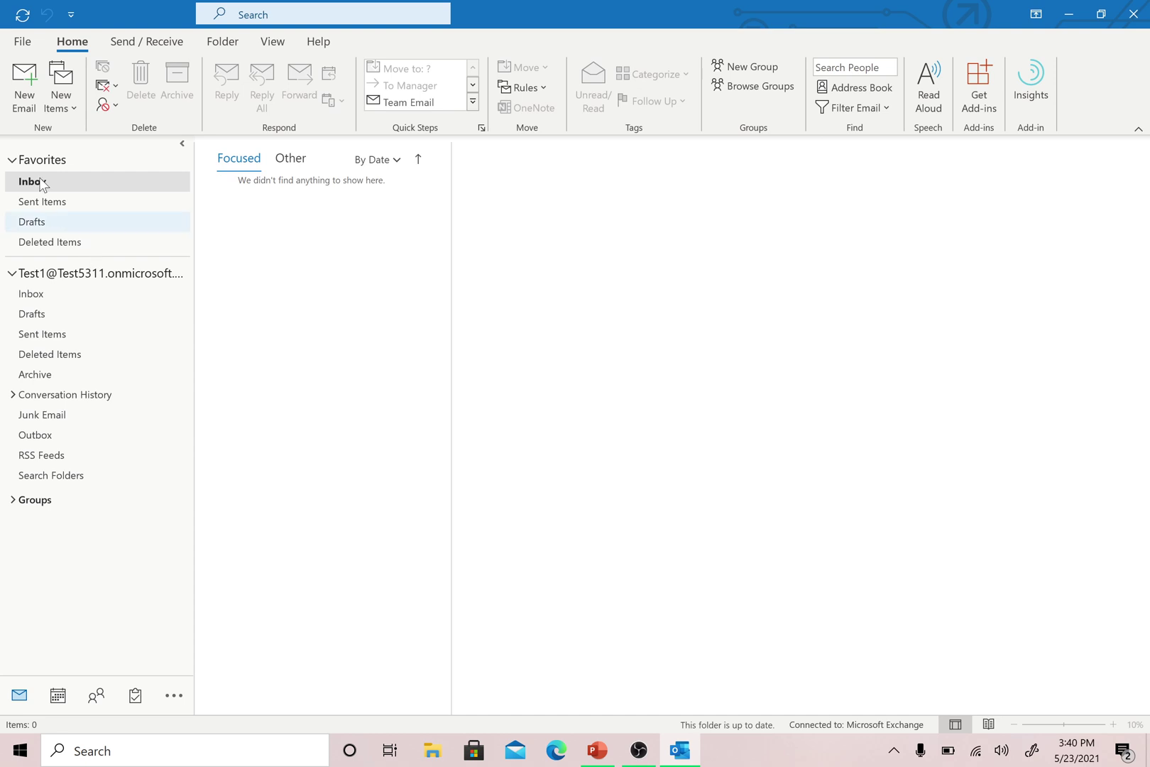
pyautogui.click(22, 43)
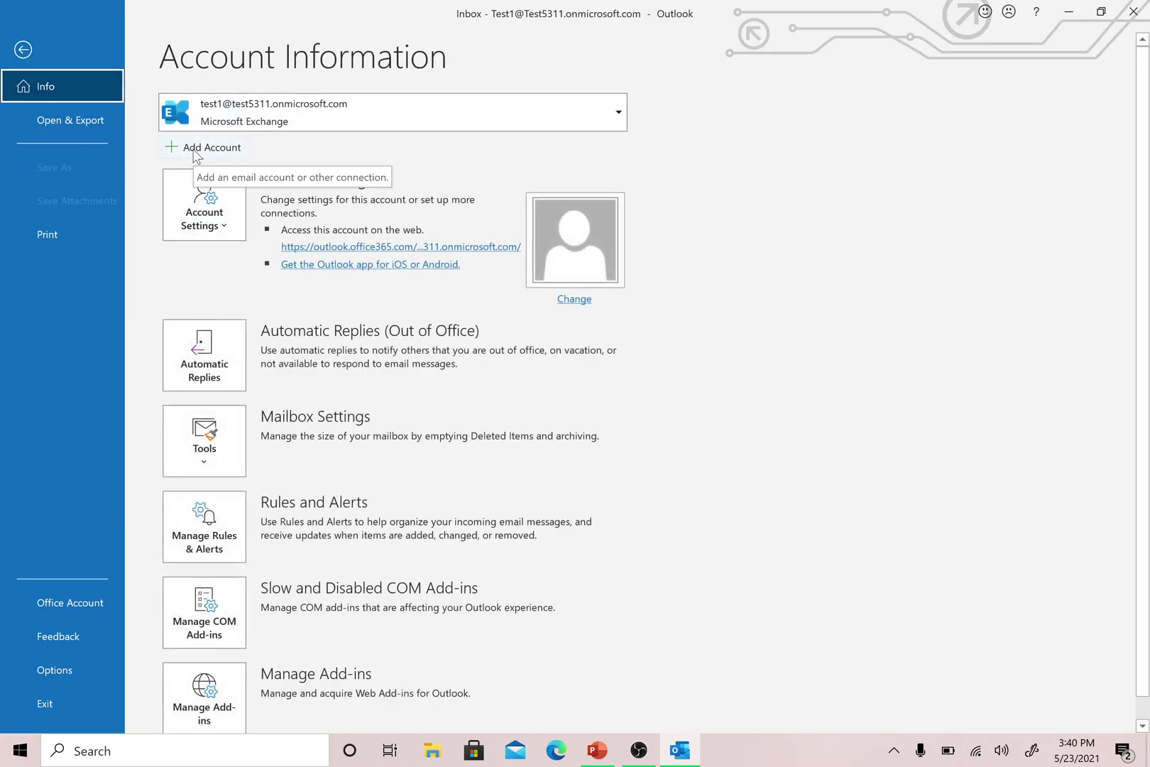
pyautogui.click(229, 225)
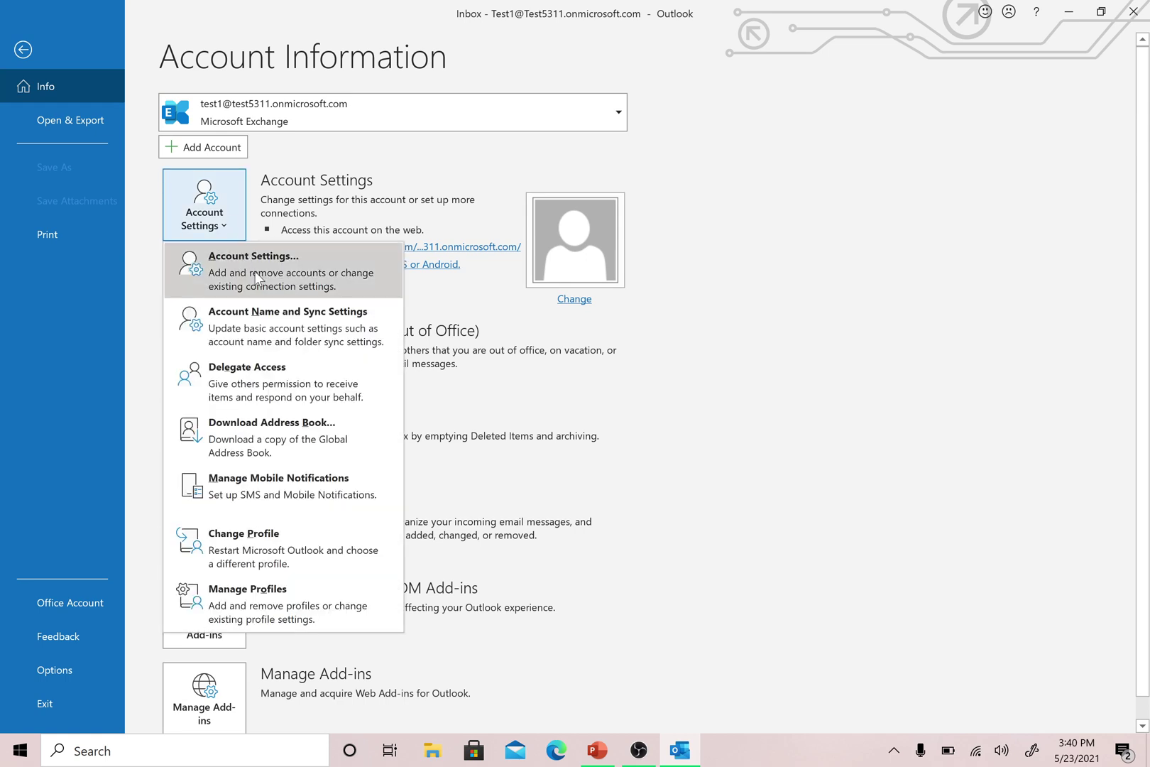
pyautogui.click(255, 271)
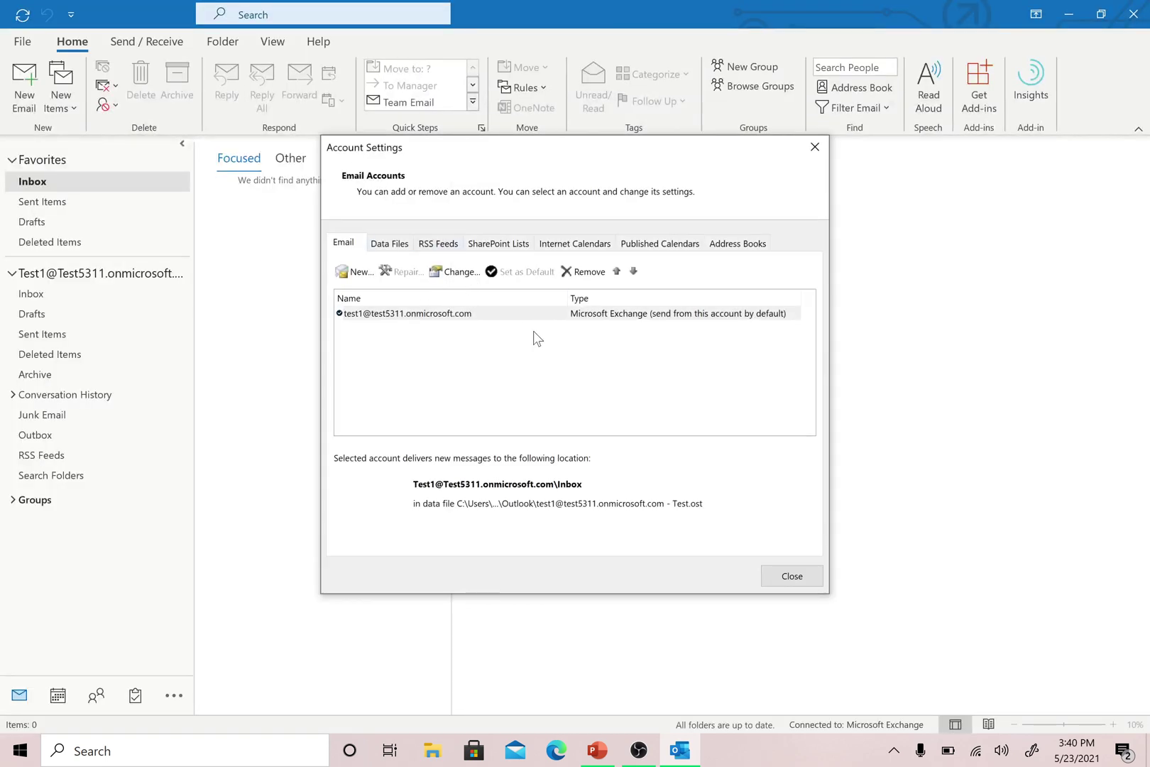
pyautogui.click(349, 274)
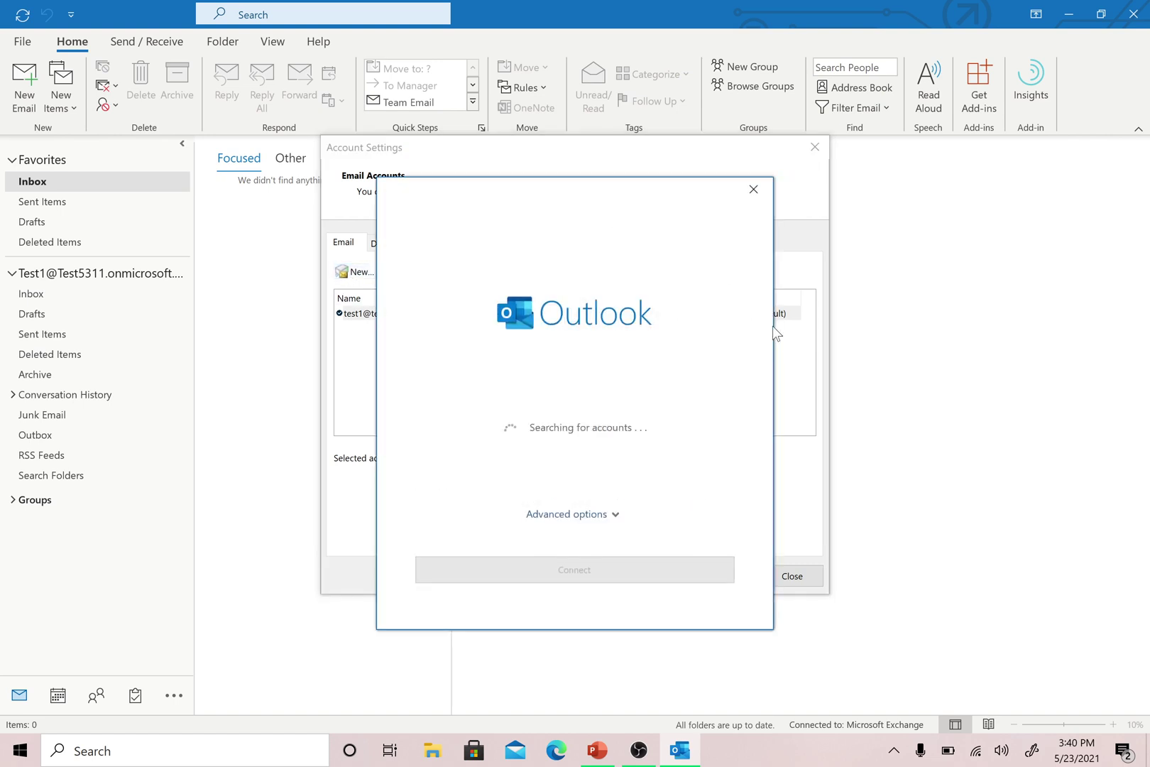
pyautogui.click(755, 190)
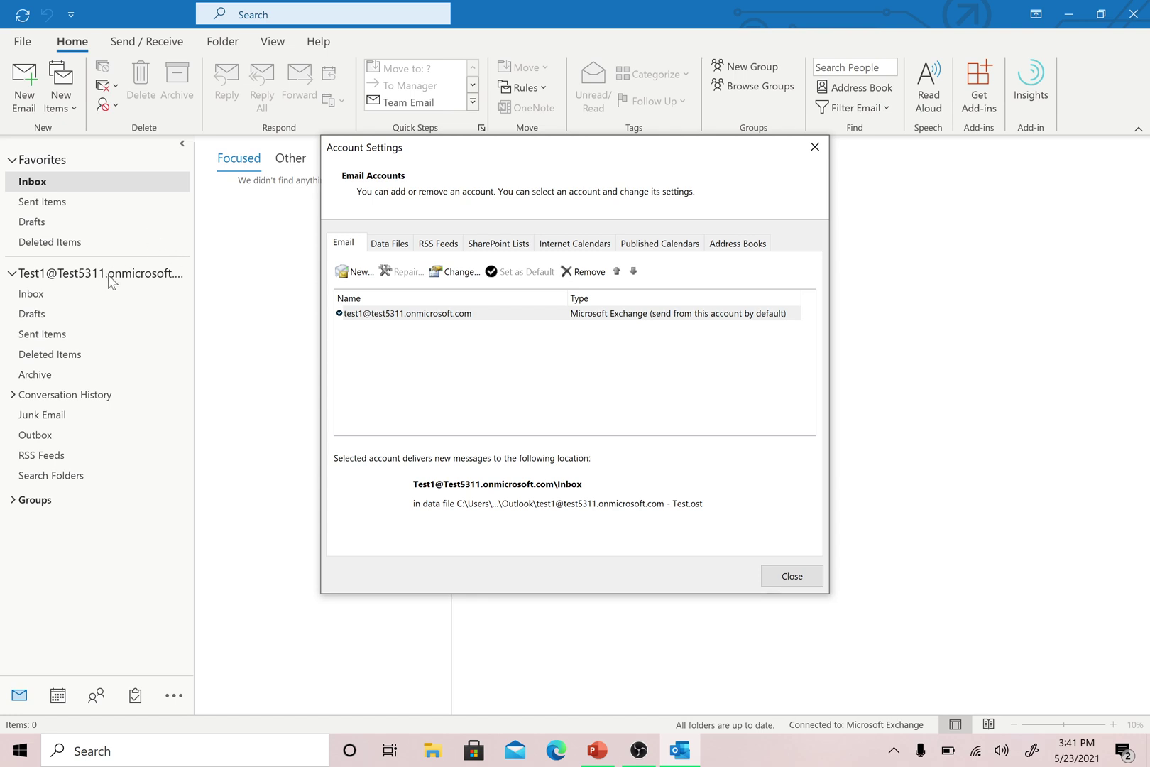
pyautogui.doubleClick(403, 316)
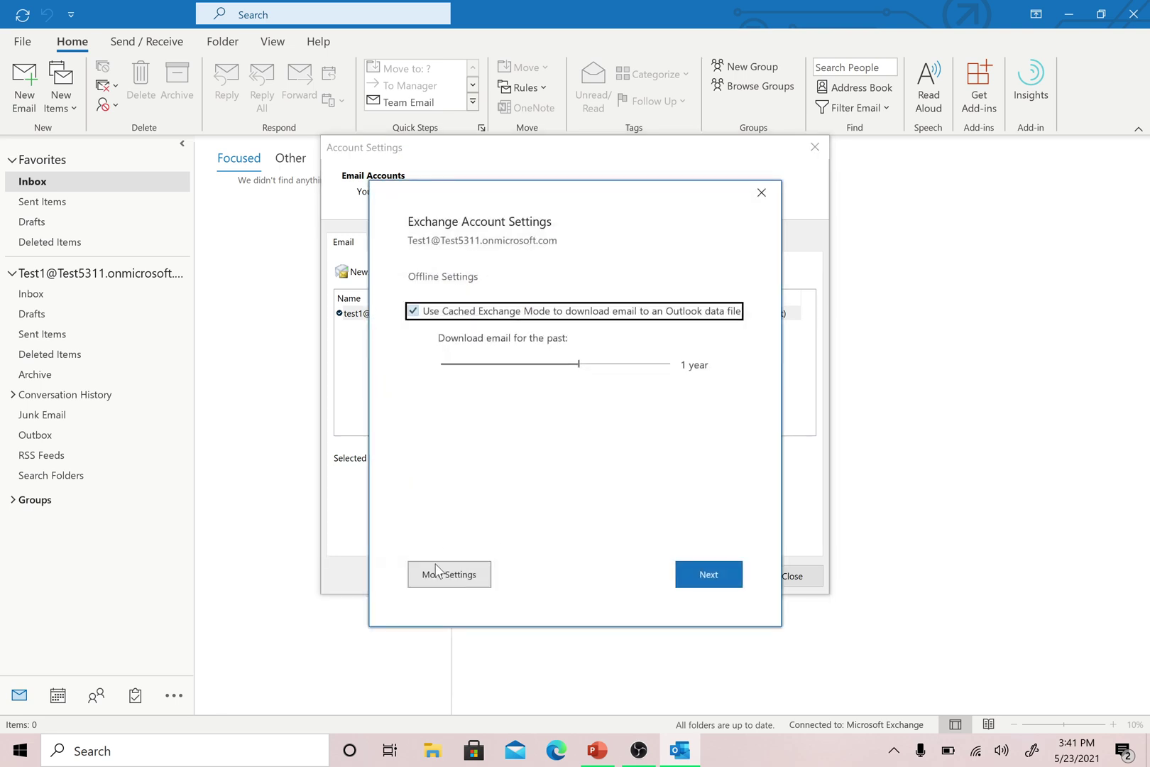
pyautogui.click(439, 577)
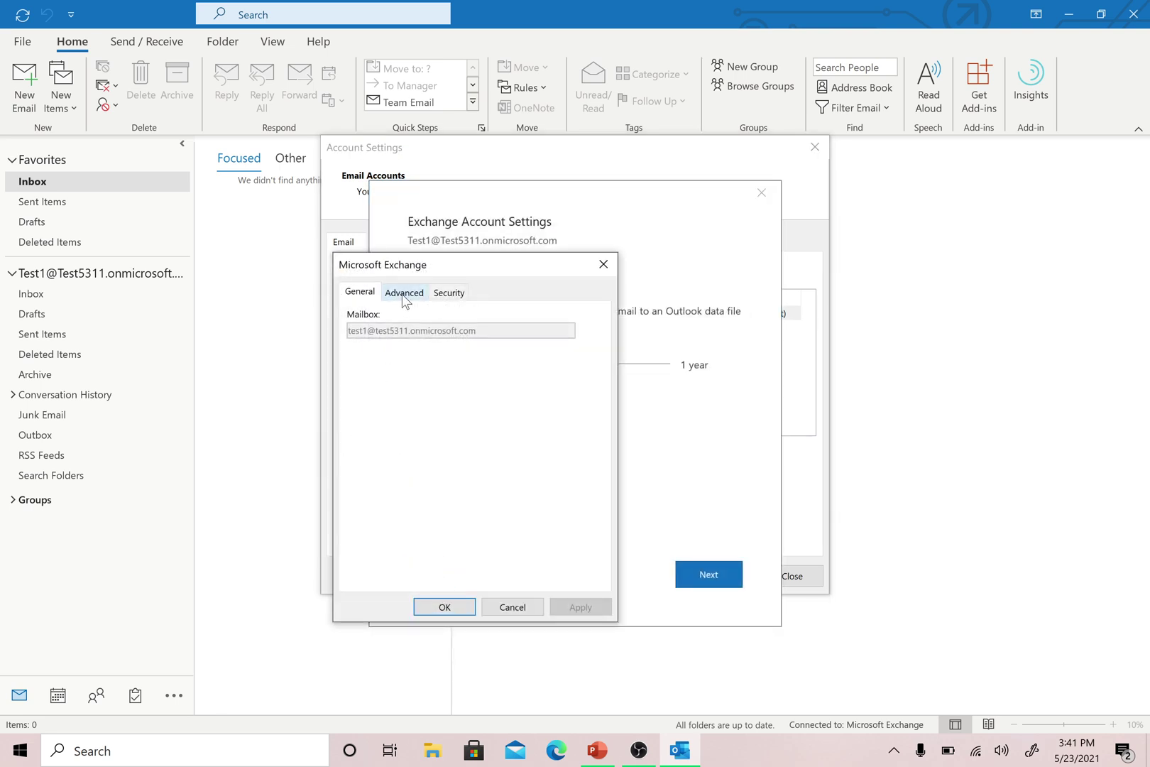
pyautogui.click(403, 293)
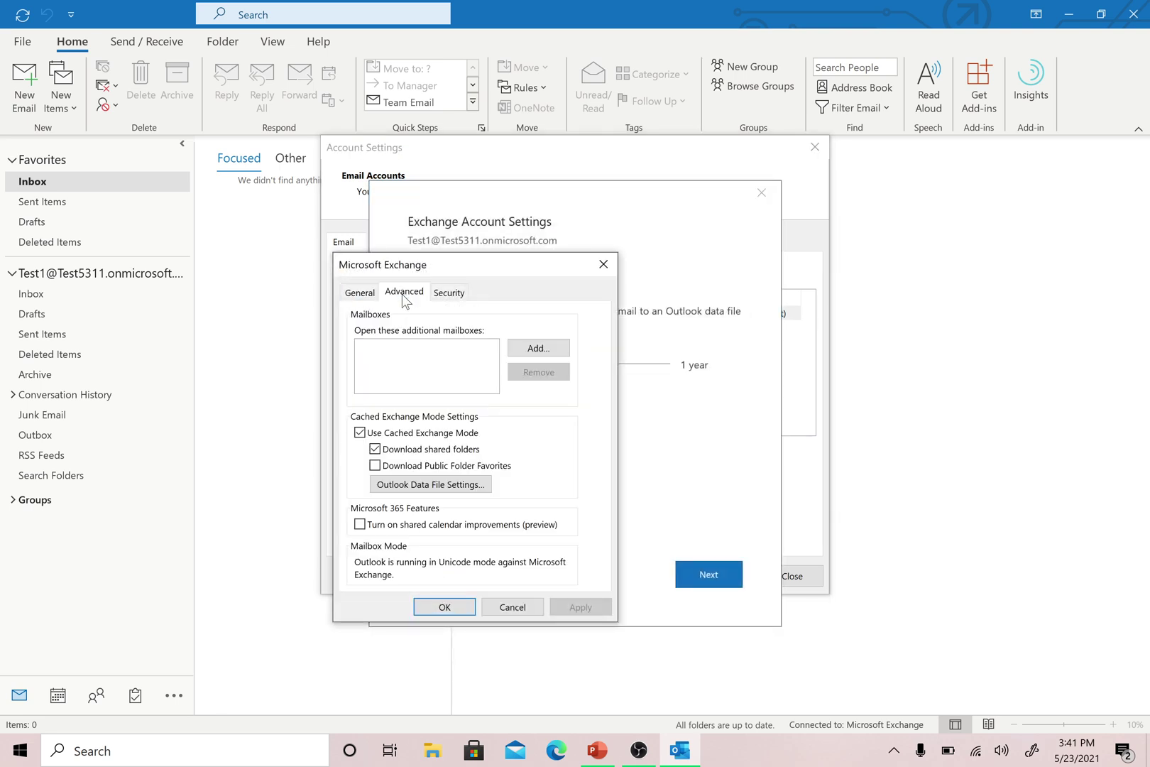
pyautogui.click(548, 343)
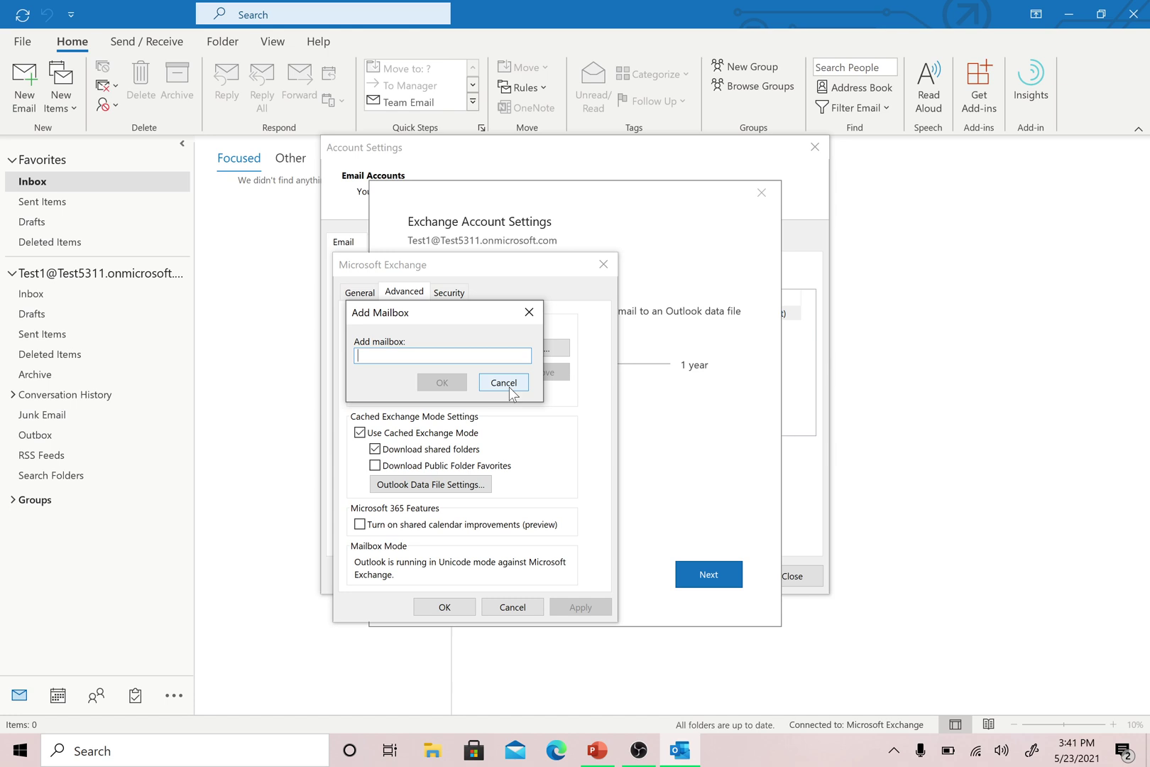
pyautogui.click(510, 387)
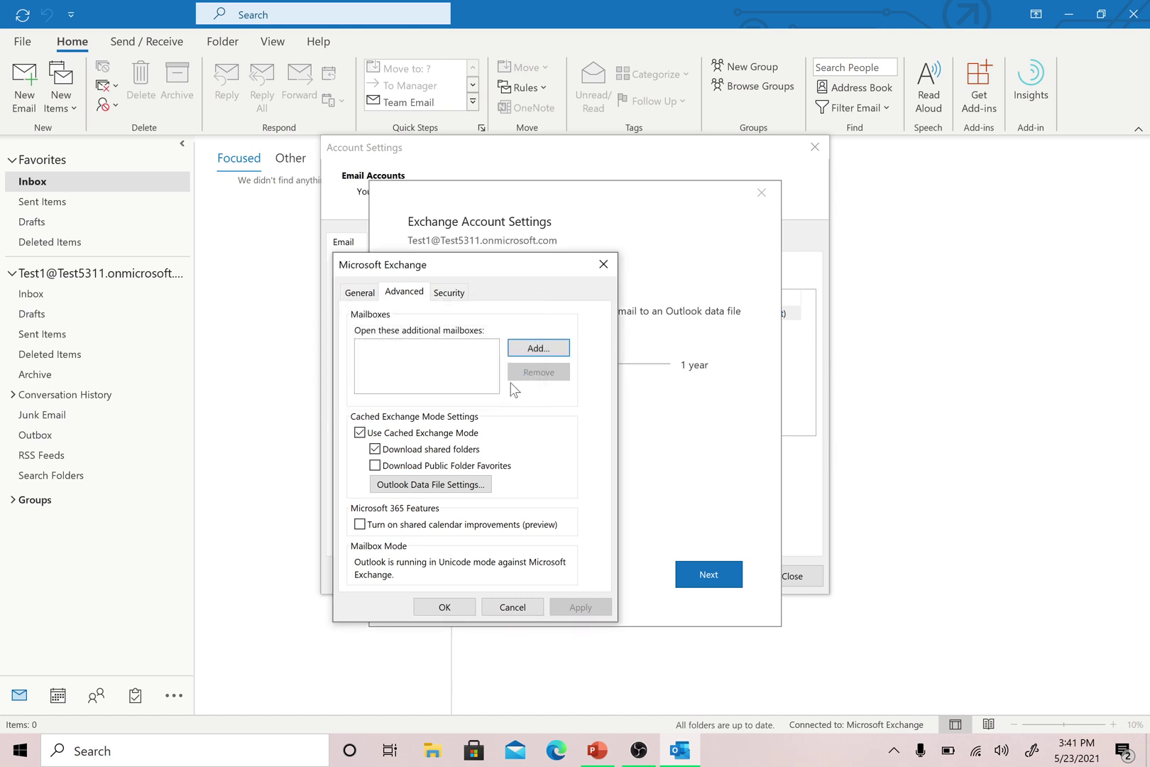
pyautogui.click(603, 264)
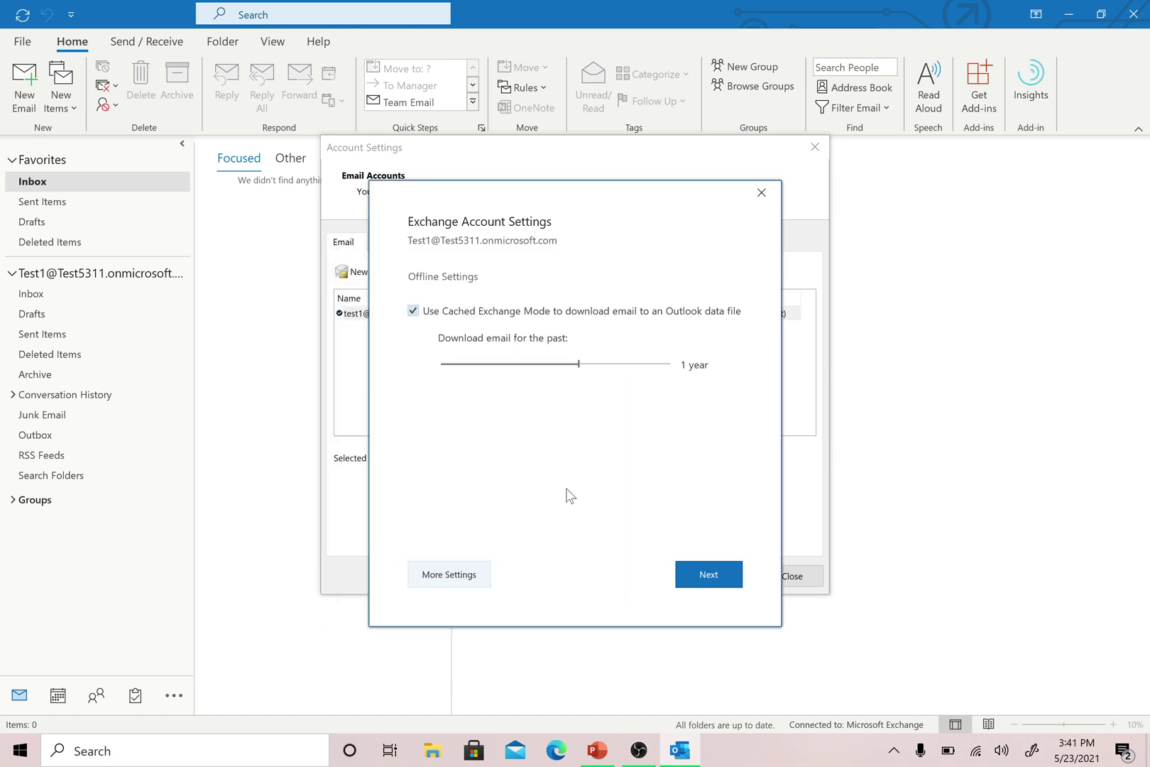
pyautogui.click(762, 191)
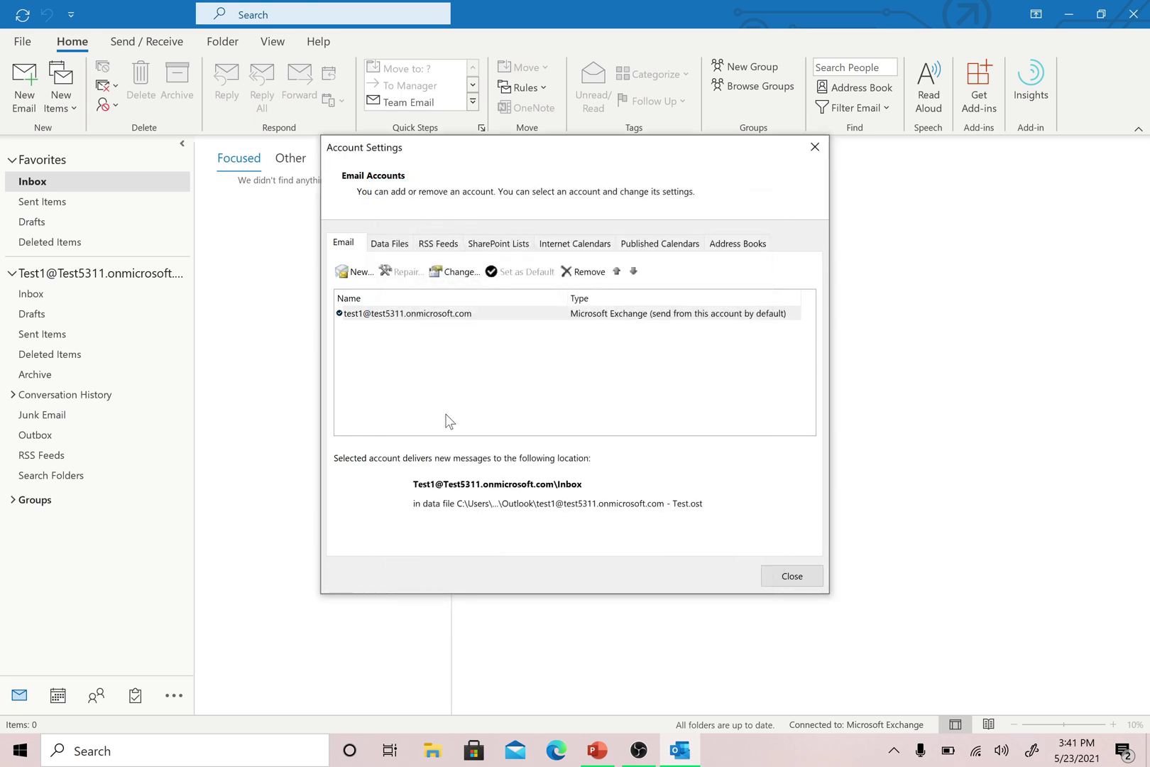
pyautogui.click(412, 314)
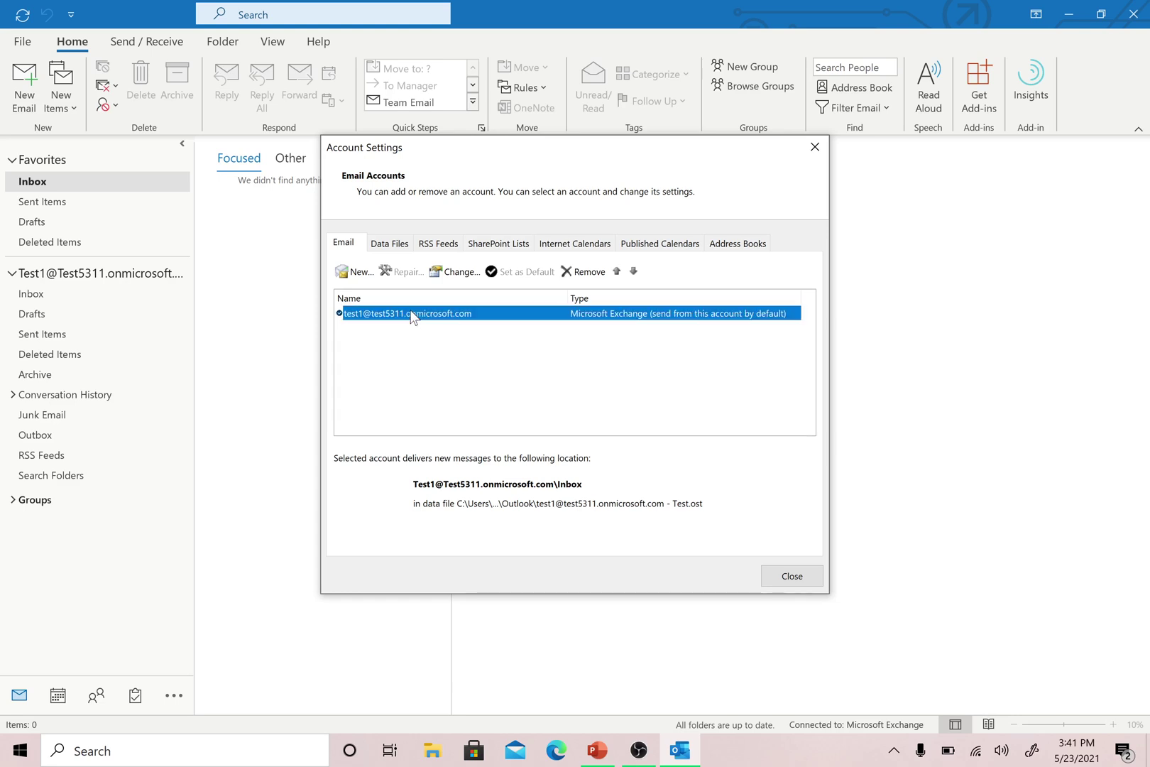